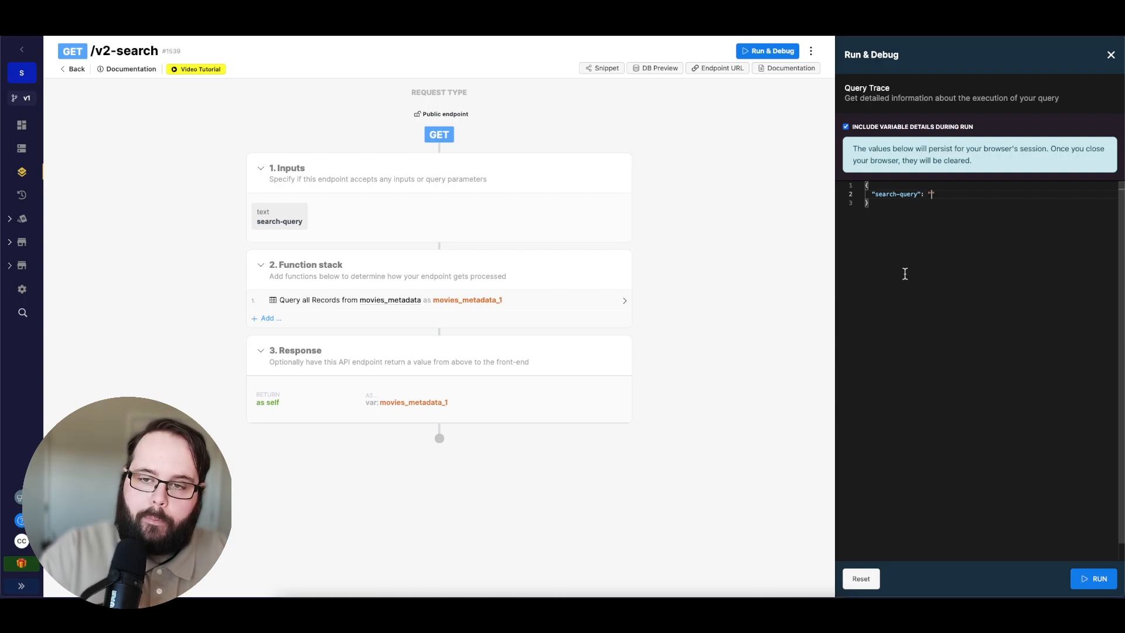
Step: Set the search-query value to "stor:*" and run the v2-search endpoint
{"action": "type", "text": "stor"}
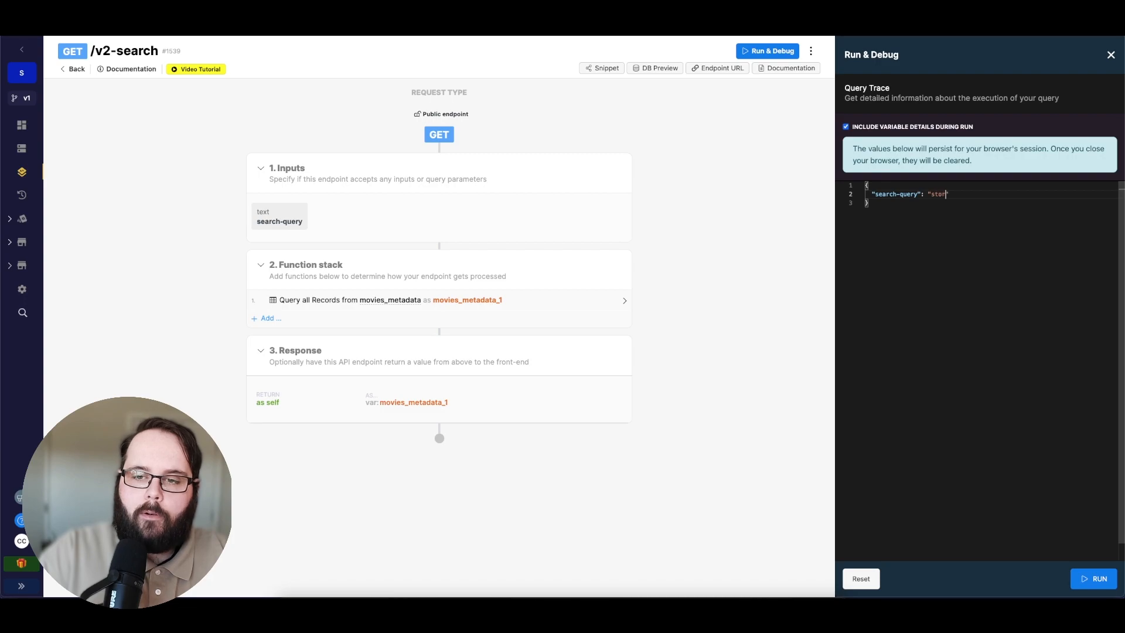
{"action": "type", "text": "i"}
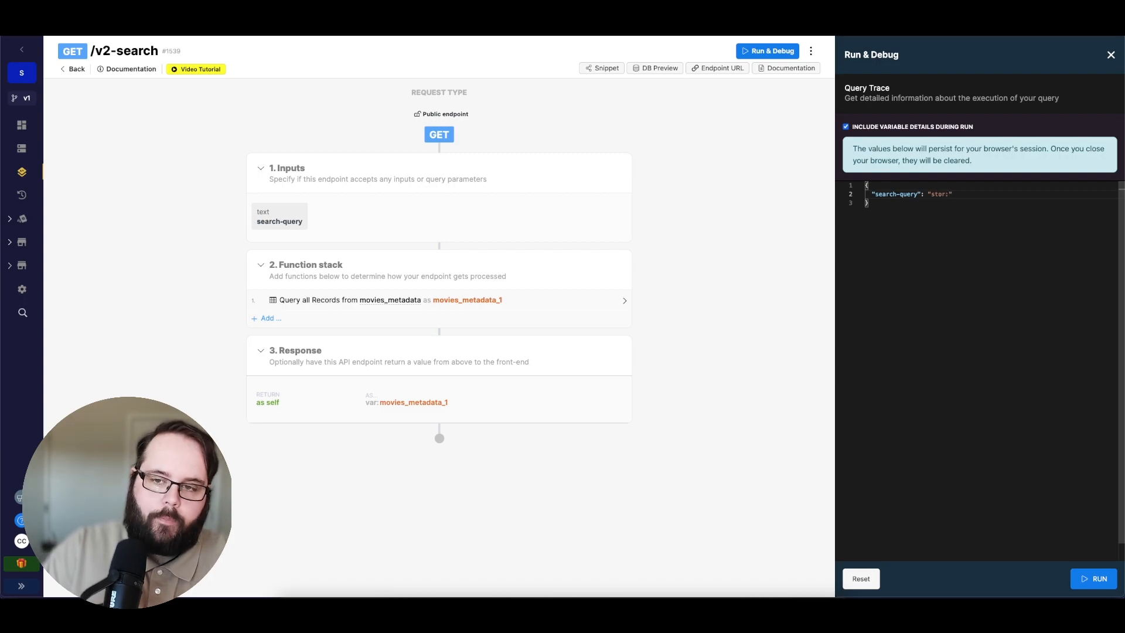
{"action": "type", "text": "*"}
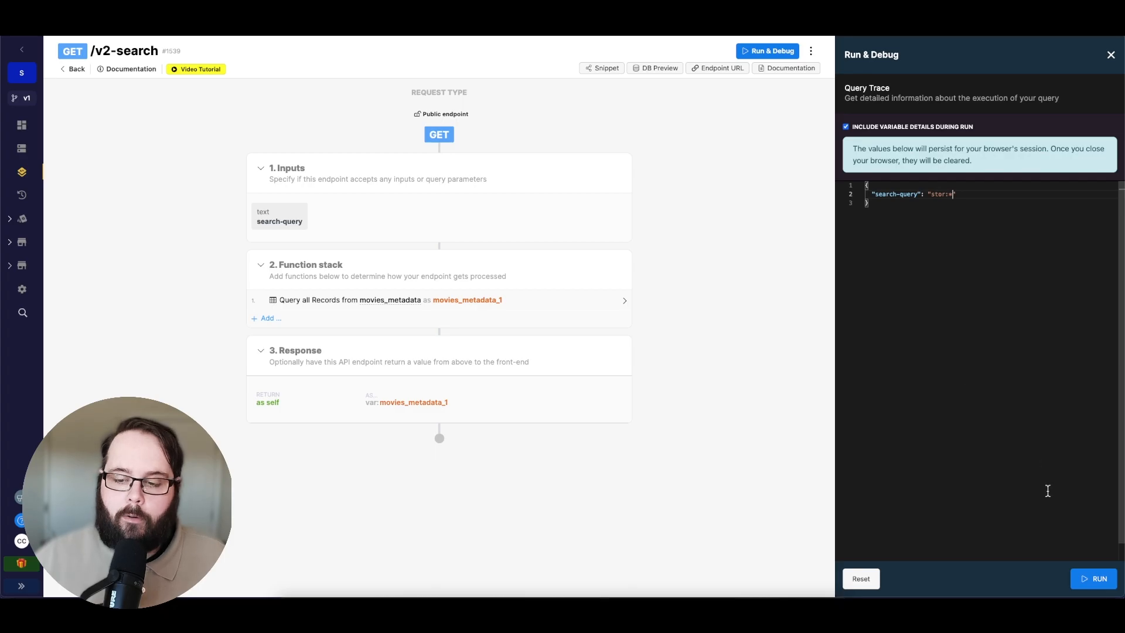
{"action": "left_click", "coordinate": [1085, 579]}
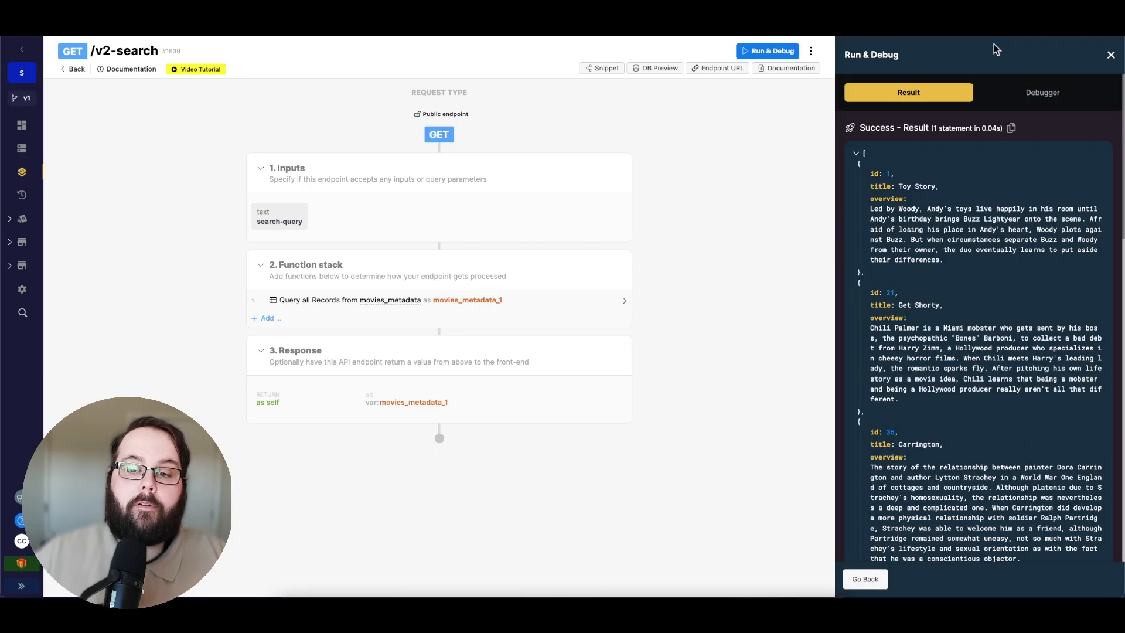
Step: Find "stor" on the page and review the highlighted matches through the last returned movie record
{"action": "key", "text": "ctrl+f"}
{"action": "type", "text": "sto"}
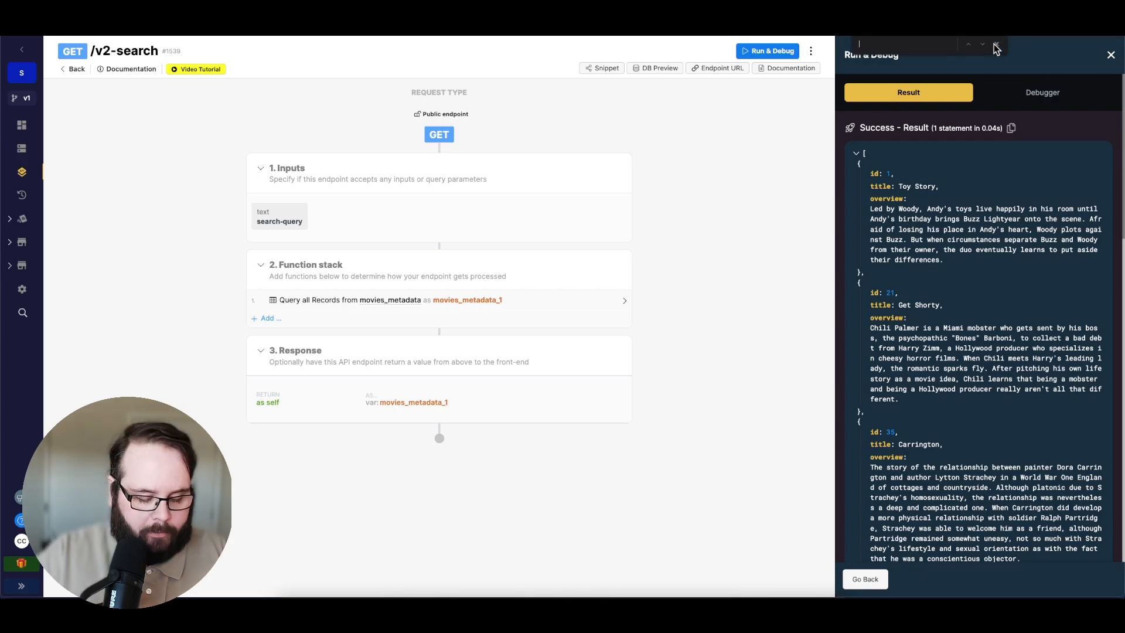
{"action": "type", "text": "r"}
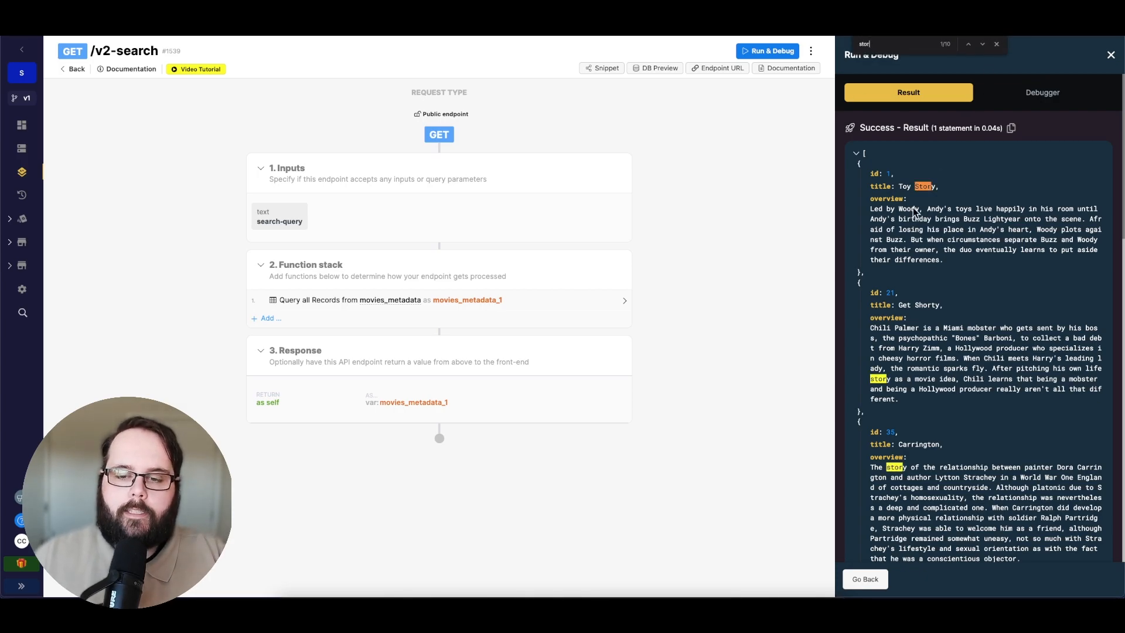
{"action": "scroll", "coordinate": [892, 365], "scroll_direction": "down", "scroll_amount": 5}
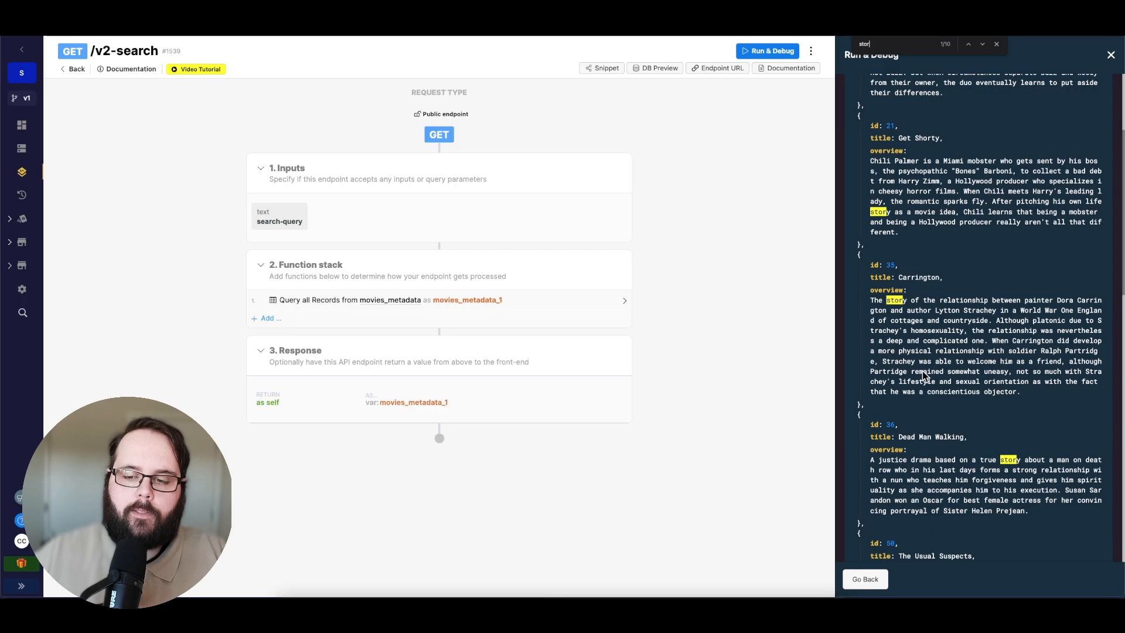
{"action": "scroll", "coordinate": [922, 371], "scroll_direction": "down", "scroll_amount": 6}
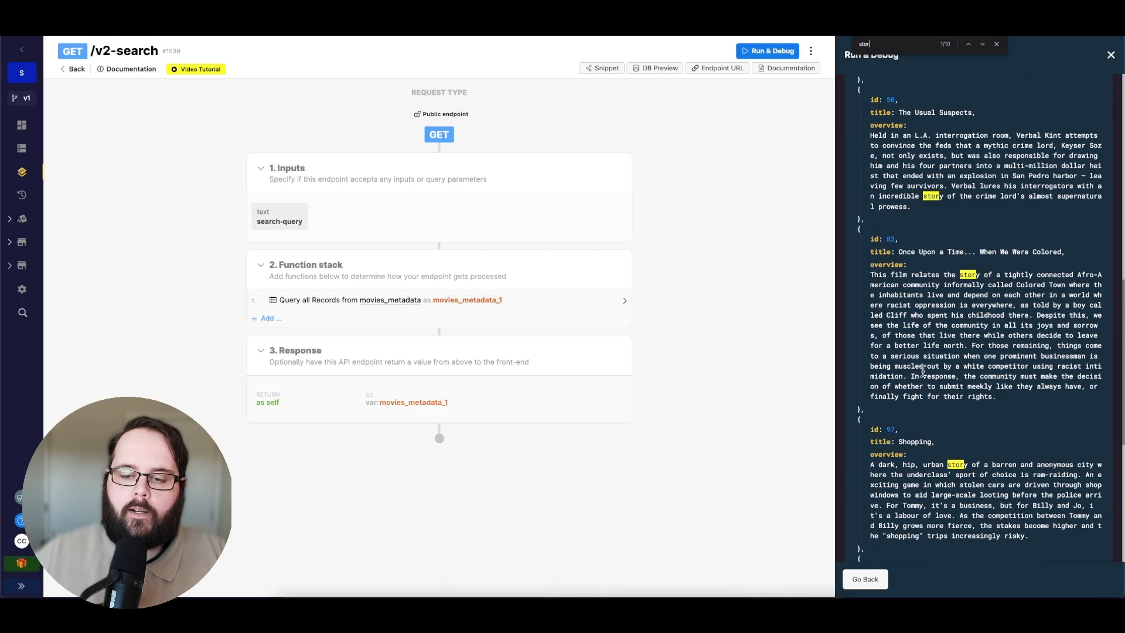
{"action": "scroll", "coordinate": [934, 350], "scroll_direction": "down", "scroll_amount": 6}
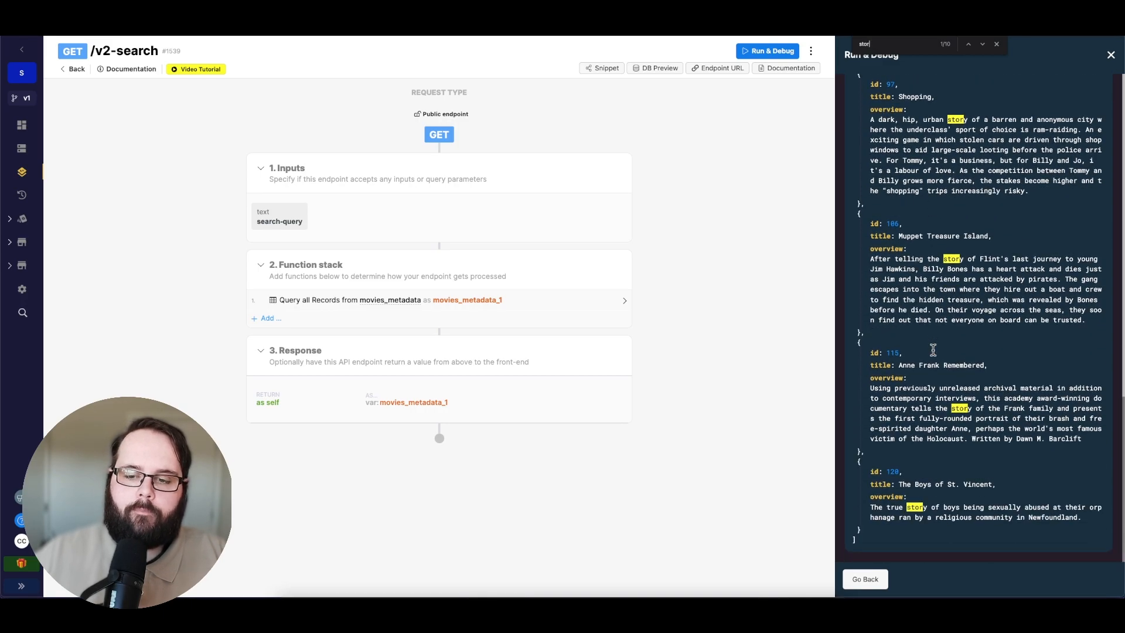
{"action": "key", "text": "Escape"}
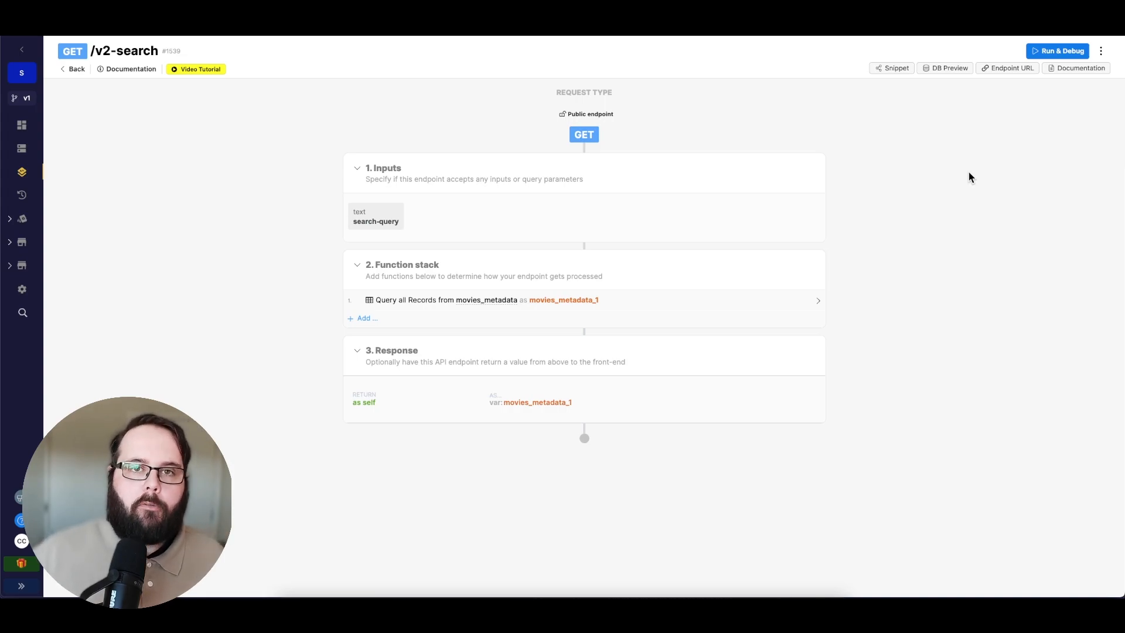
Step: Run the endpoint with search-query set to "toy *** story" and examine the birthday and Lightyear wording in the Toy Story overview
{"action": "left_click", "coordinate": [1058, 51]}
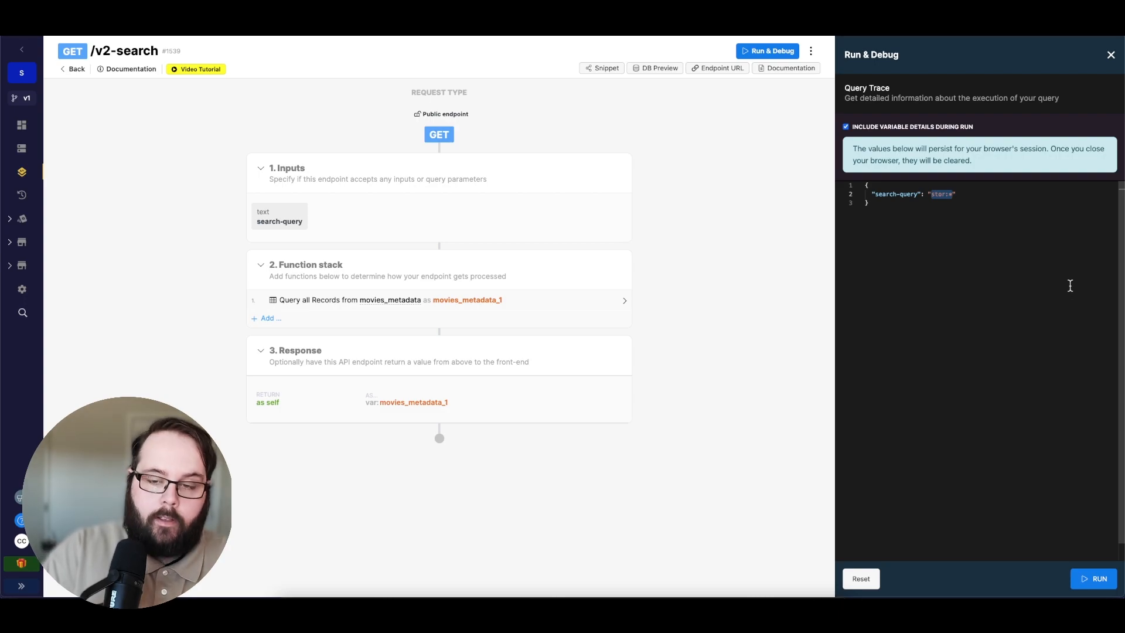
{"action": "type", "text": "toy *** story"}
{"action": "double_click", "coordinate": [951, 194]}
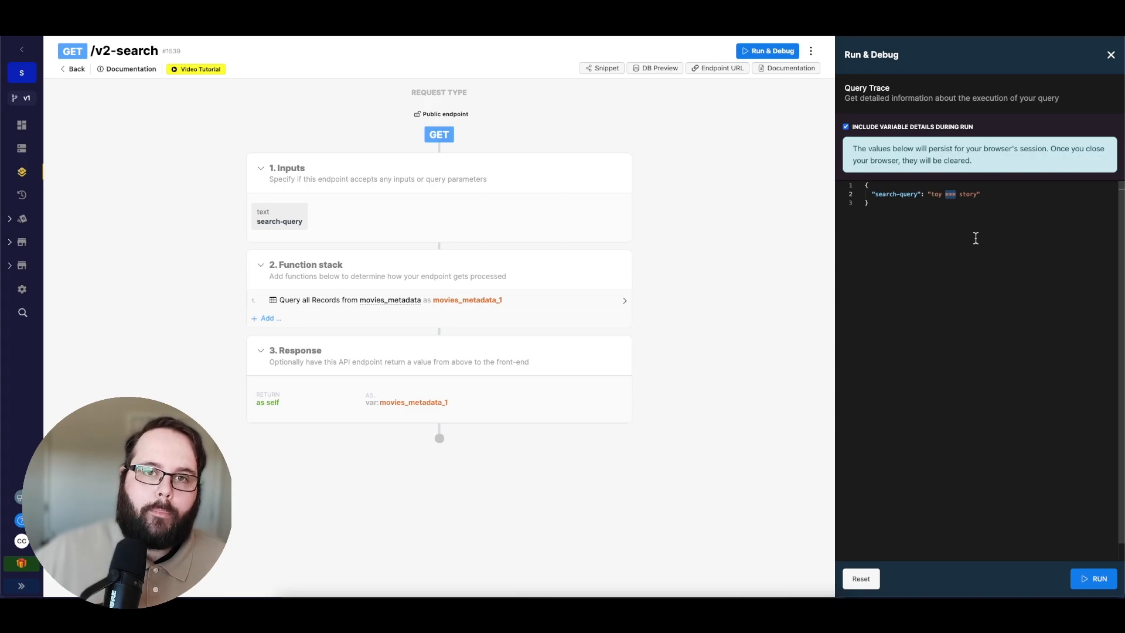
{"action": "left_click", "coordinate": [1092, 587]}
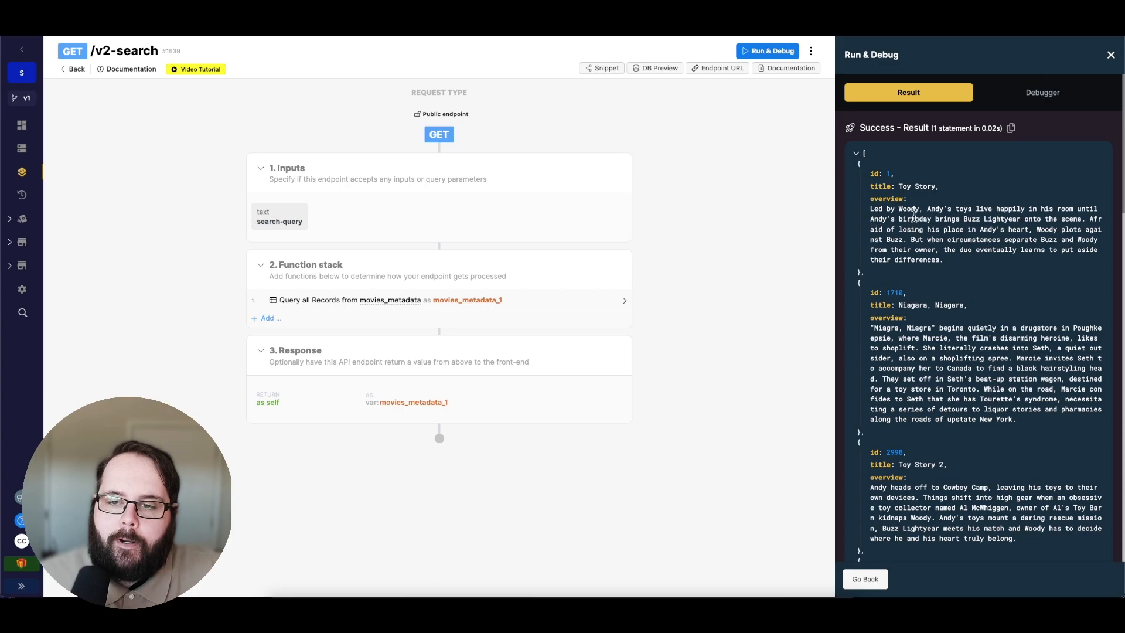
{"action": "left_click_drag", "start_coordinate": [899, 218], "coordinate": [1020, 218]}
{"action": "left_click", "coordinate": [1019, 218]}
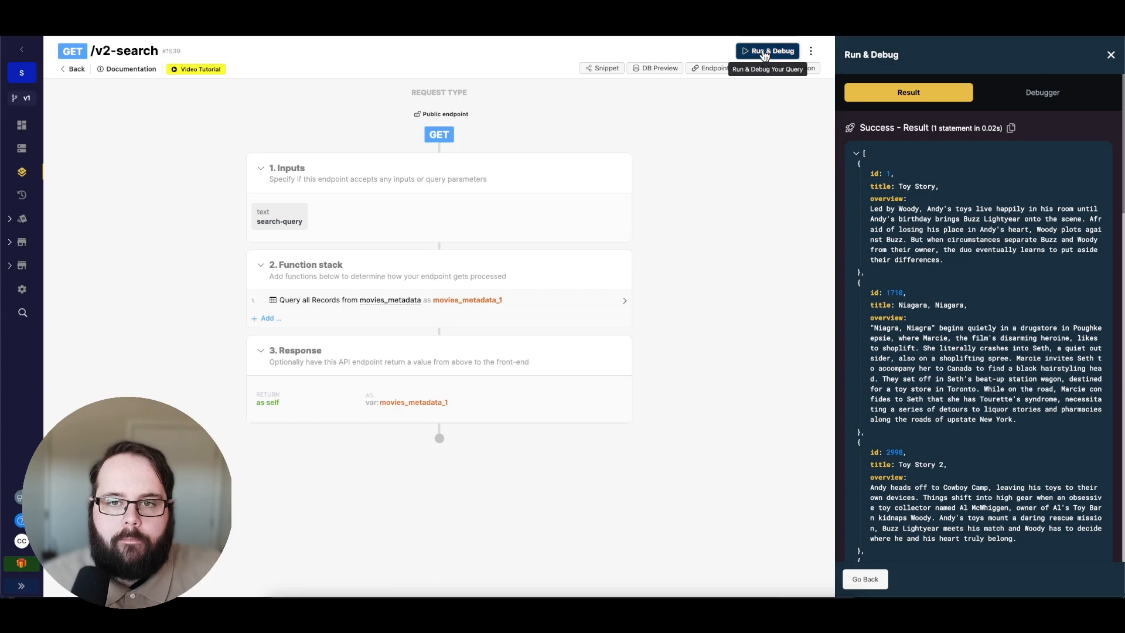
Step: Replace the search-query value with "birthday ** Lightyear" and run the endpoint again
{"action": "left_click", "coordinate": [762, 51]}
{"action": "left_click", "coordinate": [979, 194]}
{"action": "key", "text": "alt+BackSpace"}
{"action": "key", "text": "alt+BackSpace"}
{"action": "key", "text": "alt+BackSpace"}
{"action": "key", "text": "alt+BackSpace"}
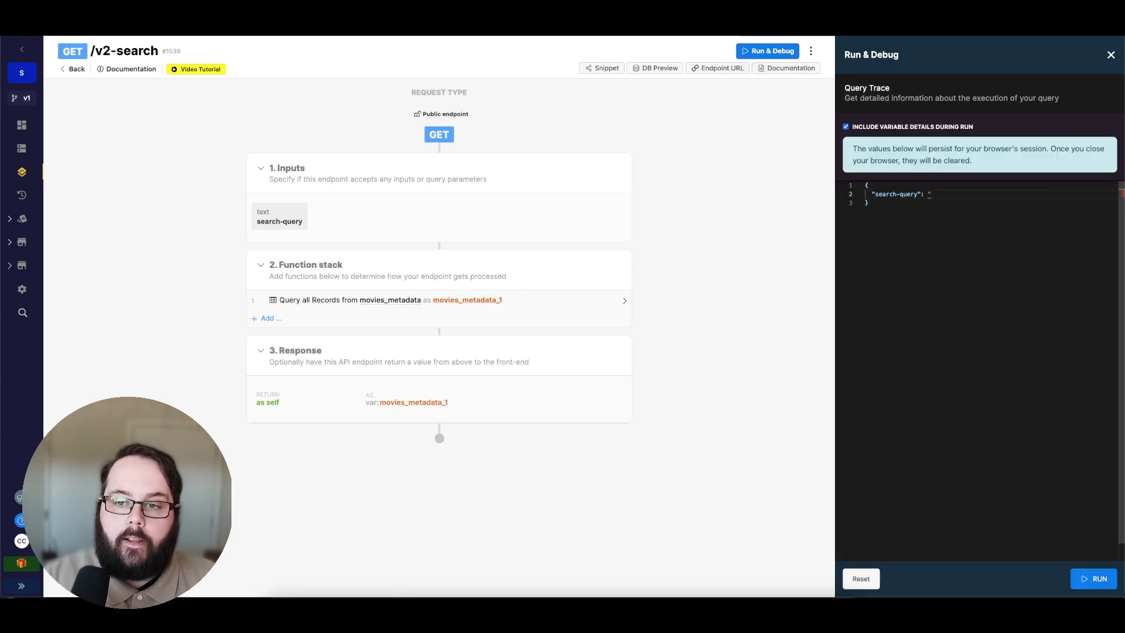
{"action": "type", "text": "birthday "}
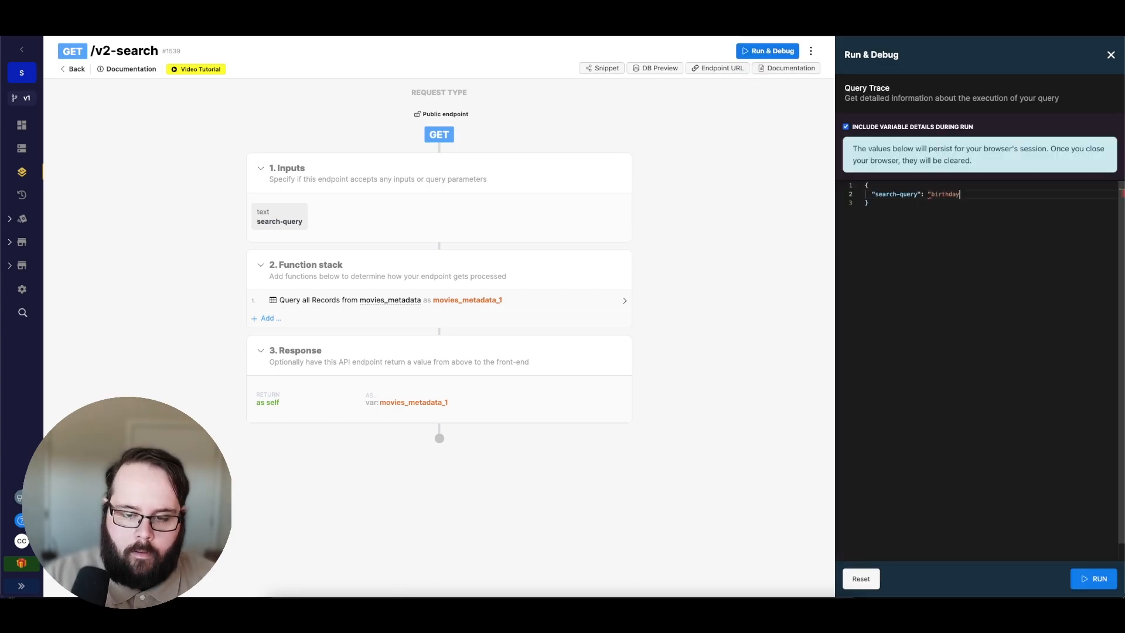
{"action": "type", "text": "** "}
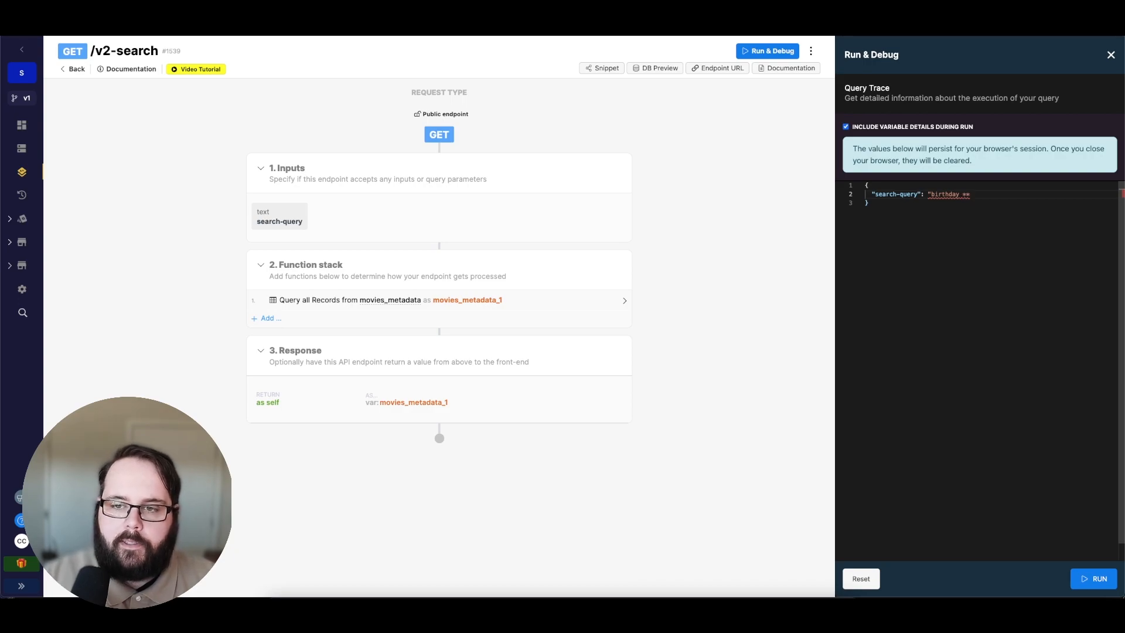
{"action": "type", "text": "Lightye"}
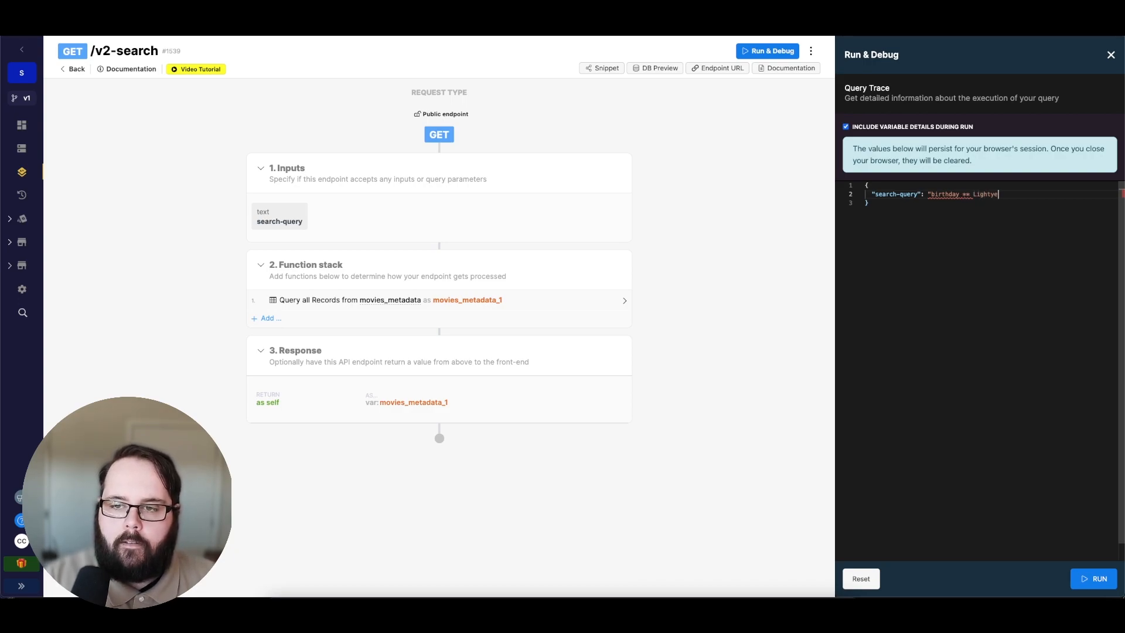
{"action": "type", "text": "ar\""}
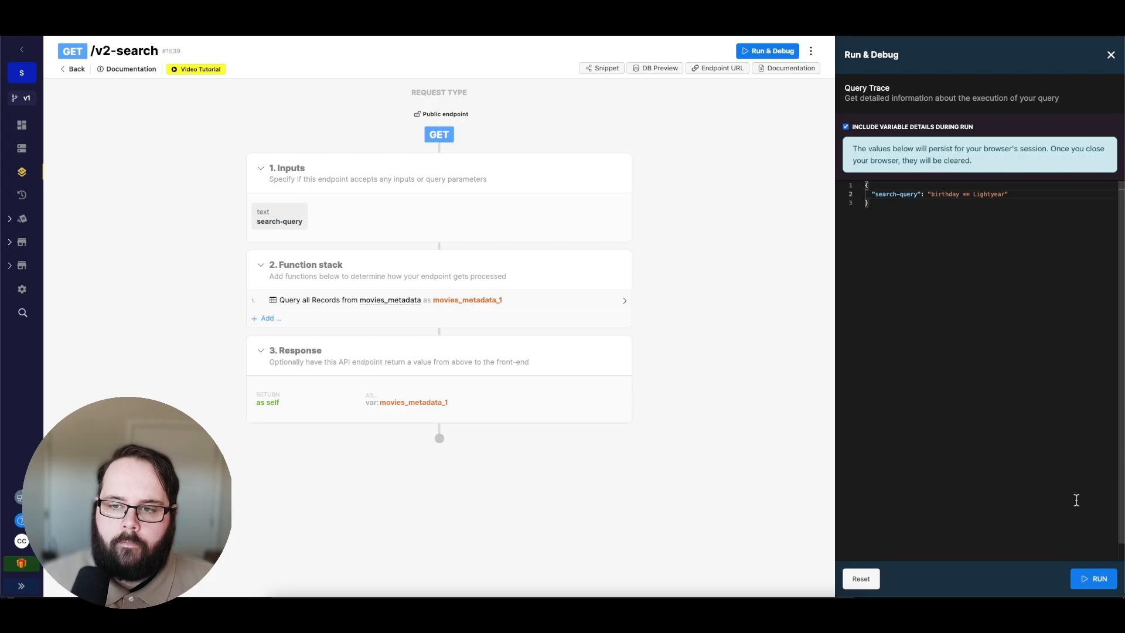
{"action": "left_click", "coordinate": [1094, 578]}
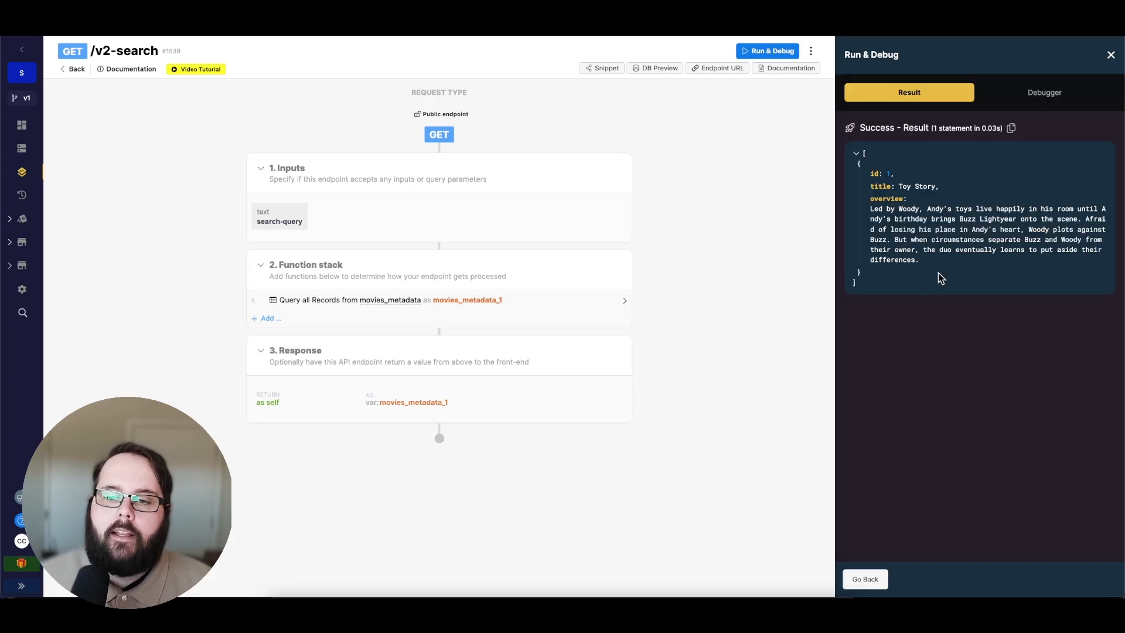
Step: Highlight "birthday", "brings Buzz" and "Lightyear" in the Toy Story overview to compare their spacing, and close the debug view
{"action": "double_click", "coordinate": [910, 219]}
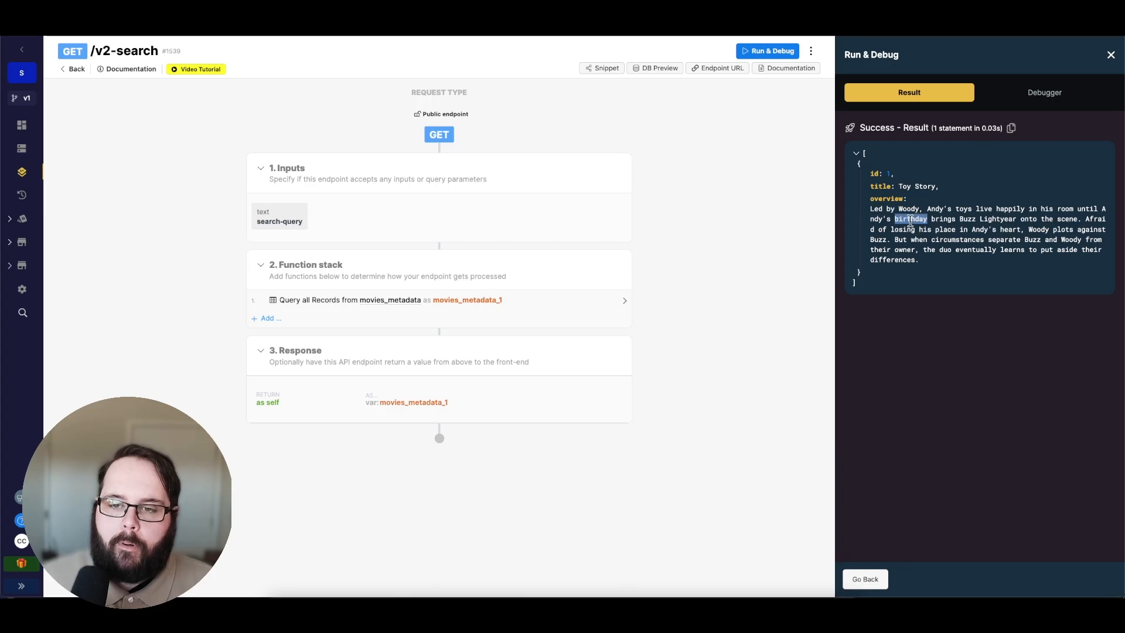
{"action": "left_click_drag", "start_coordinate": [932, 220], "coordinate": [977, 220]}
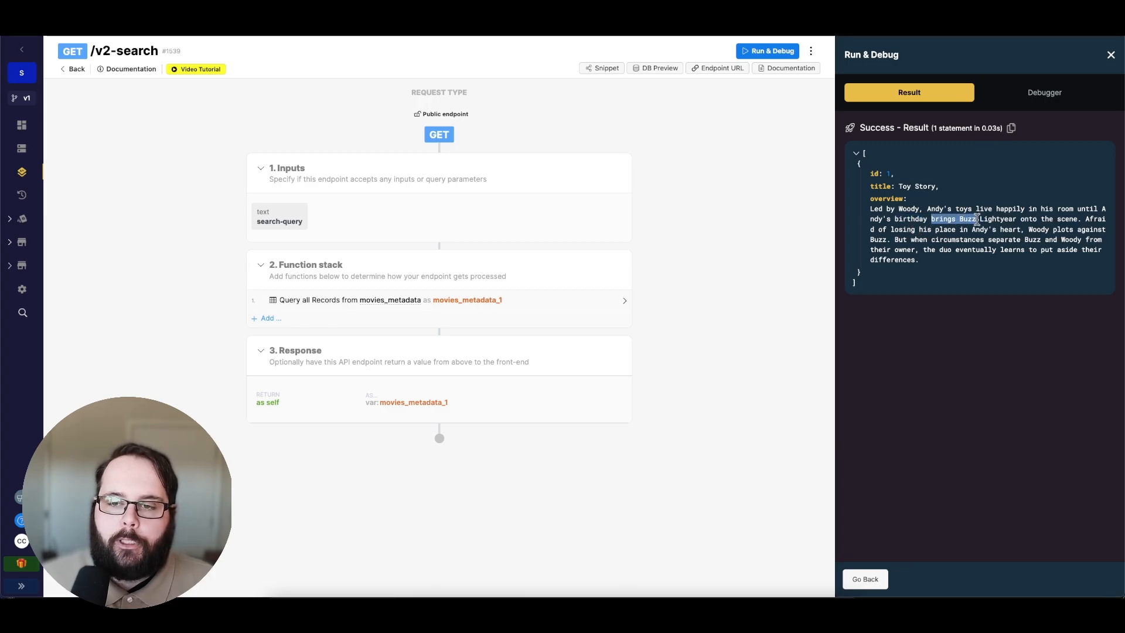
{"action": "double_click", "coordinate": [998, 220]}
{"action": "left_click", "coordinate": [768, 51]}
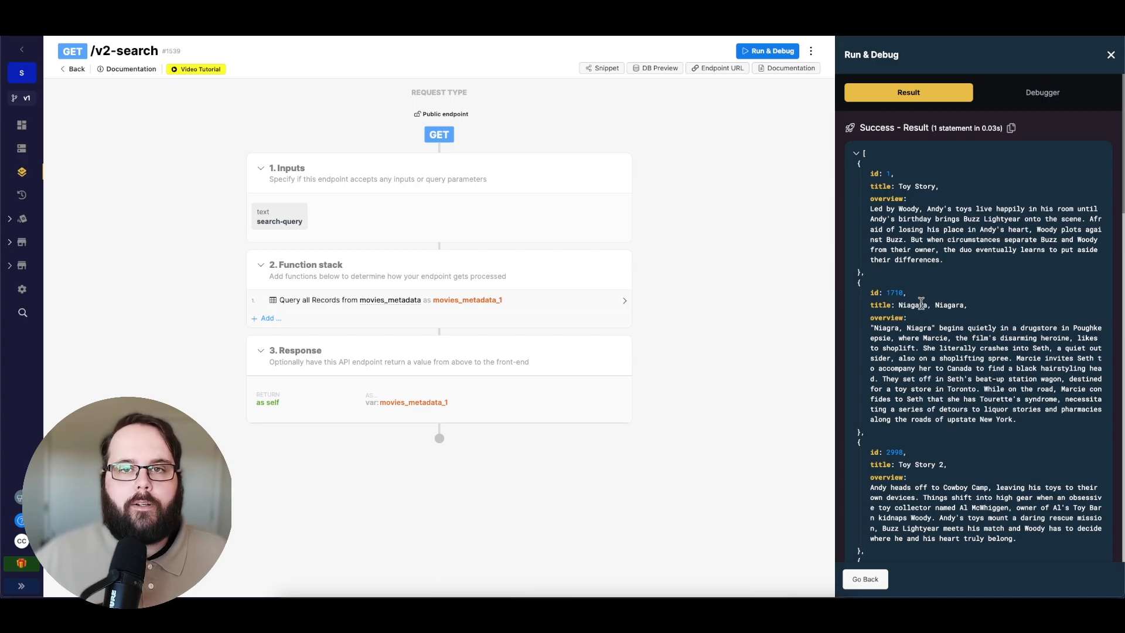
{"action": "left_click", "coordinate": [1111, 54]}
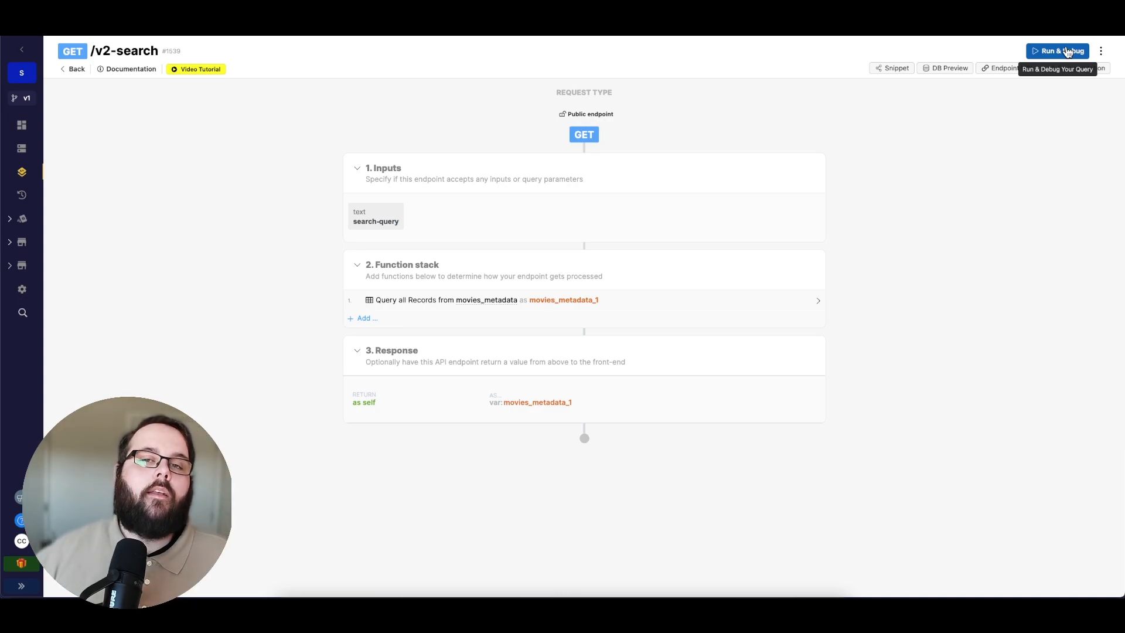
Step: Start a new debug run of the endpoint with search-query set to "(Buzz or Woody) toy"
{"action": "left_click", "coordinate": [1068, 52]}
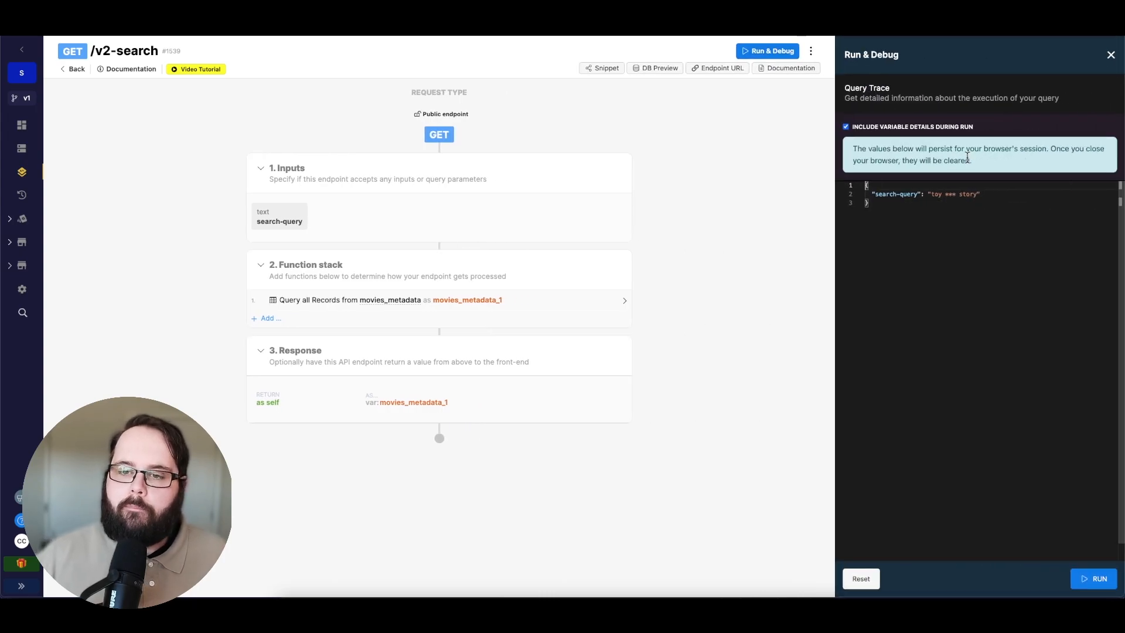
{"action": "left_click_drag", "start_coordinate": [932, 194], "coordinate": [978, 194]}
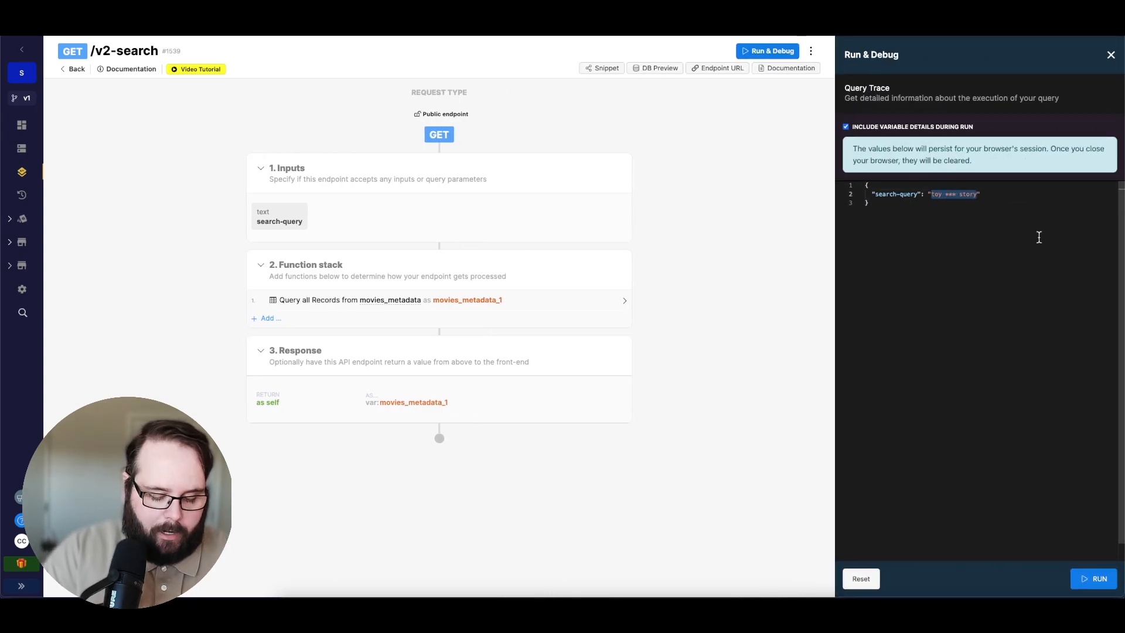
{"action": "type", "text": "("}
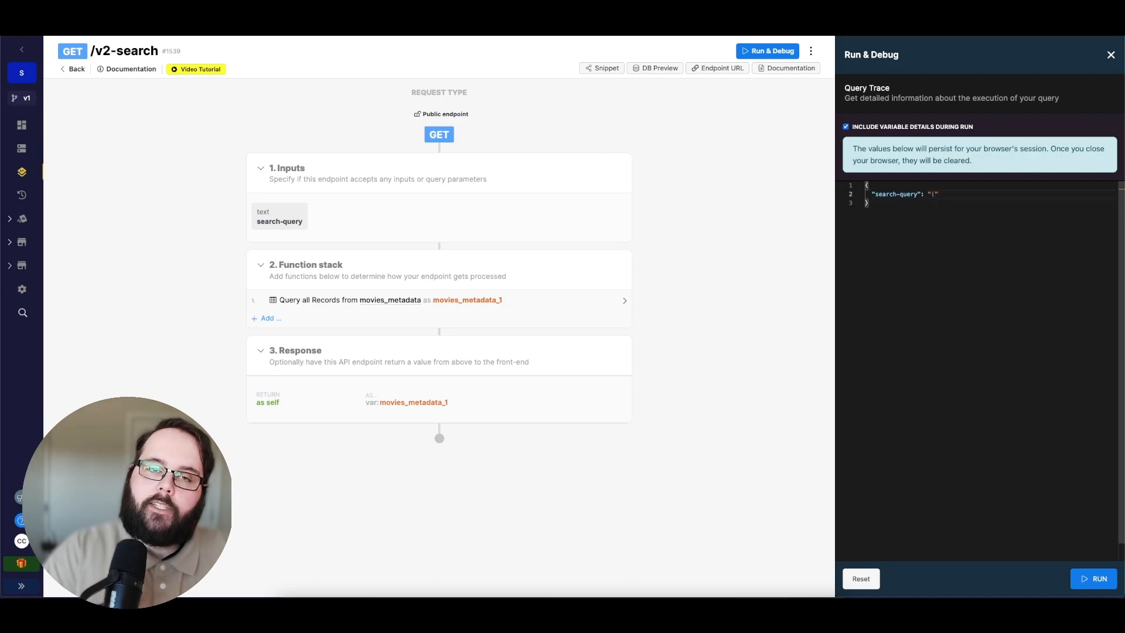
{"action": "type", "text": "Buzz or "}
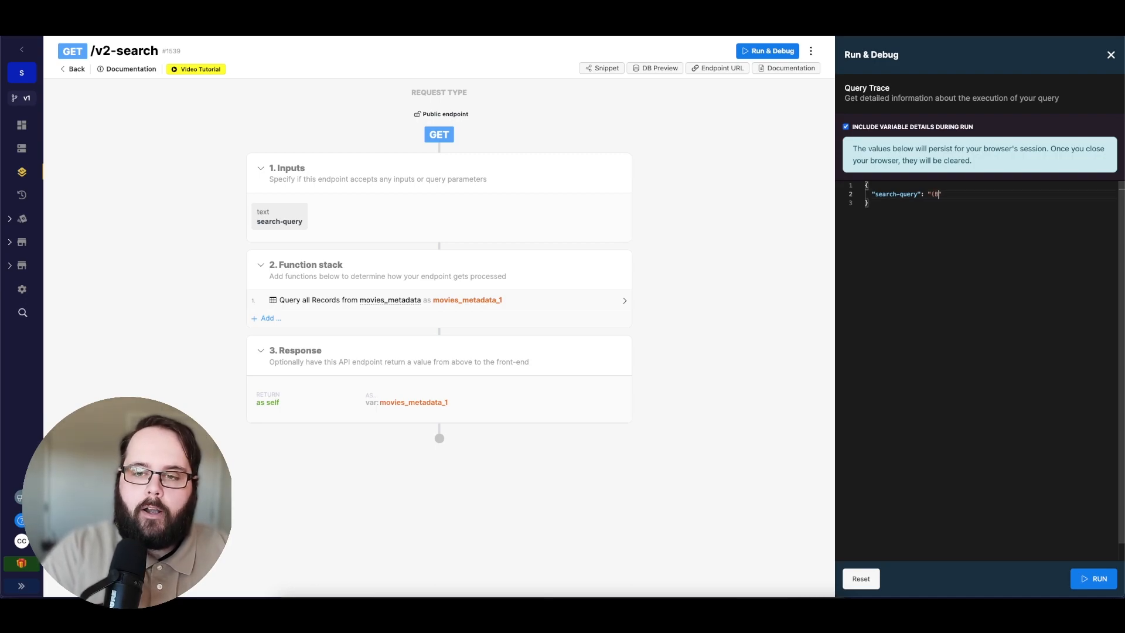
{"action": "type", "text": "W"}
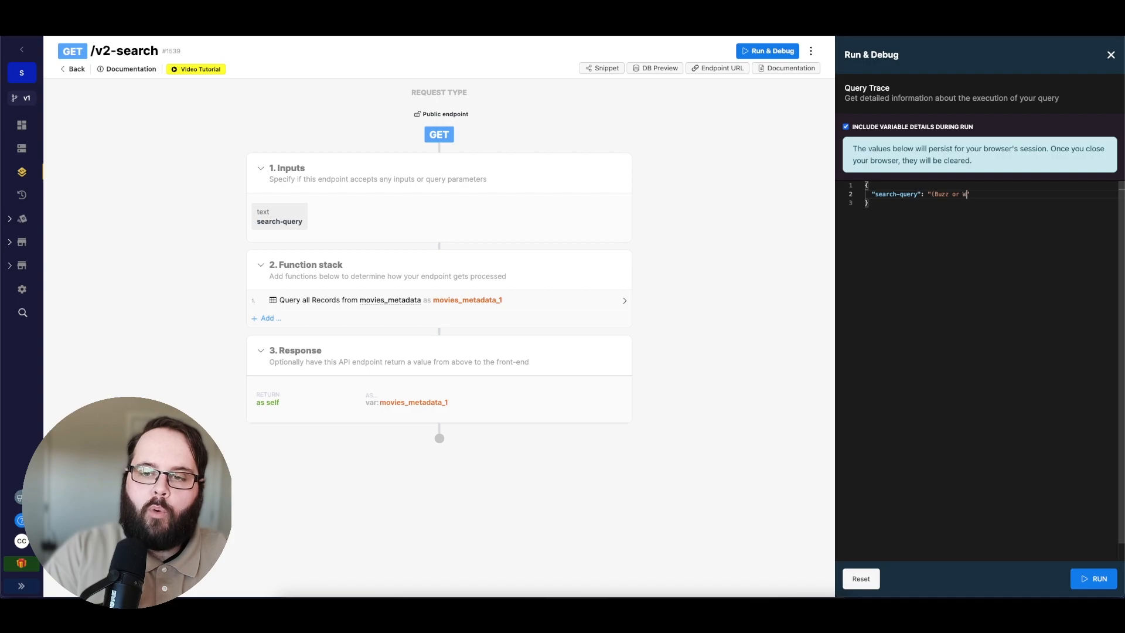
{"action": "type", "text": "oody)"}
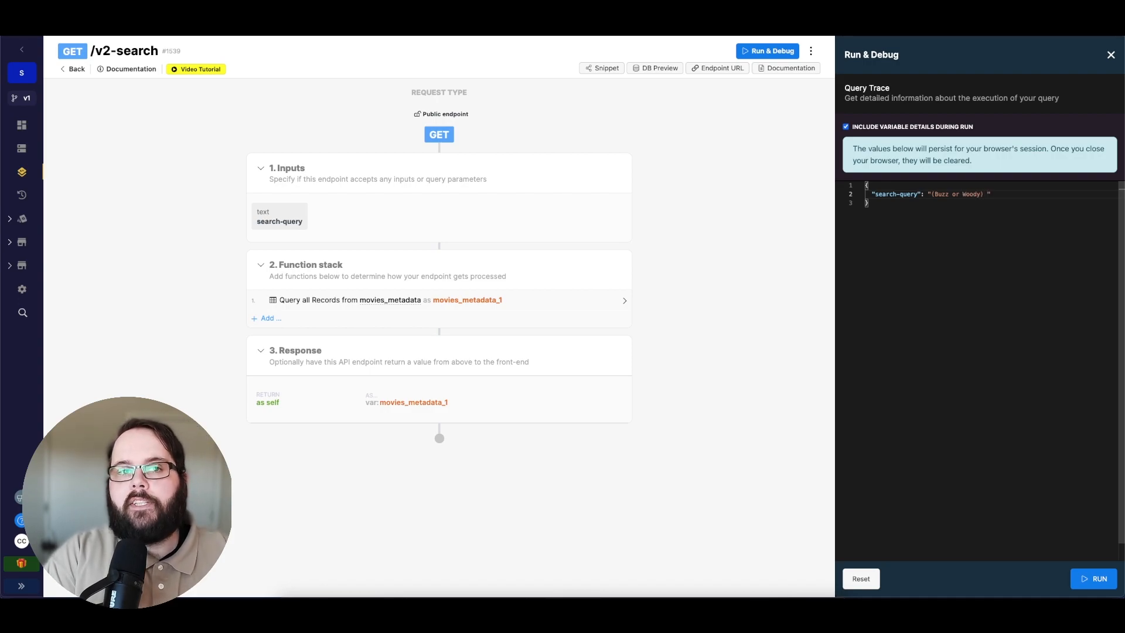
{"action": "type", "text": " toy"}
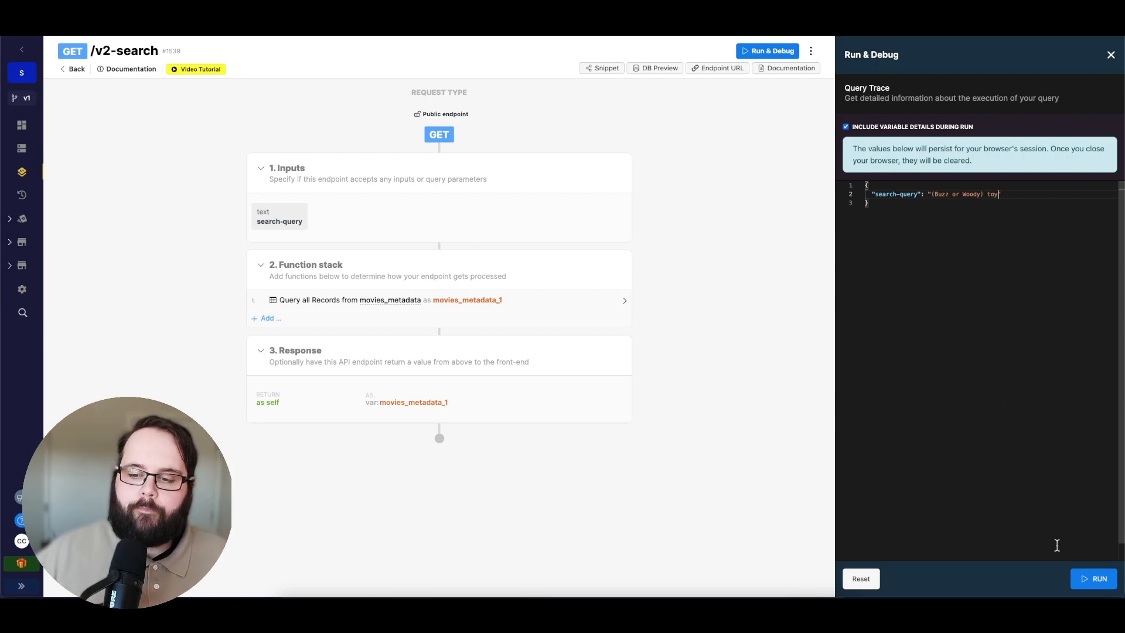
{"action": "left_click", "coordinate": [1093, 579]}
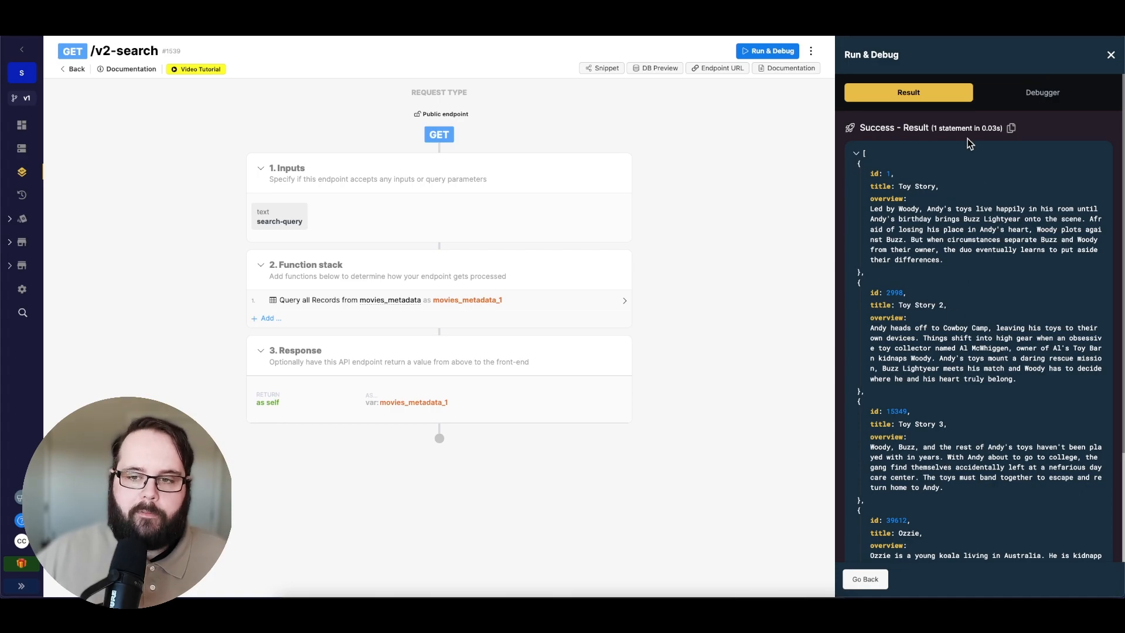
Step: Examine the Ozzie record's overview and highlight the words "Buzz" and "Toys" that match the query
{"action": "scroll", "coordinate": [997, 396], "scroll_direction": "down", "scroll_amount": 3}
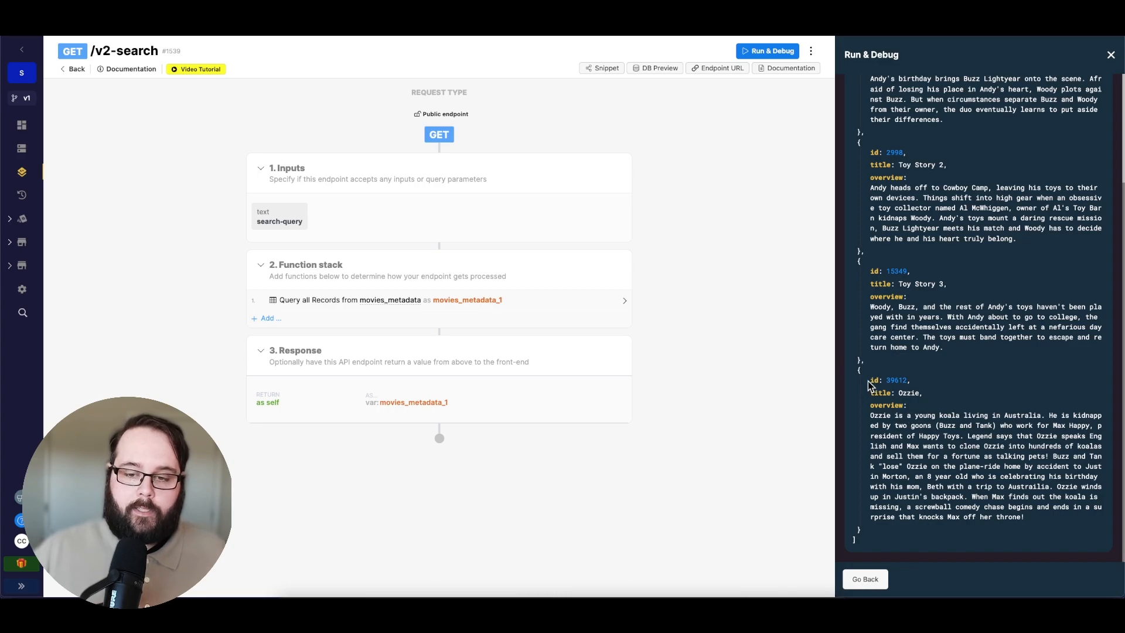
{"action": "double_click", "coordinate": [946, 428]}
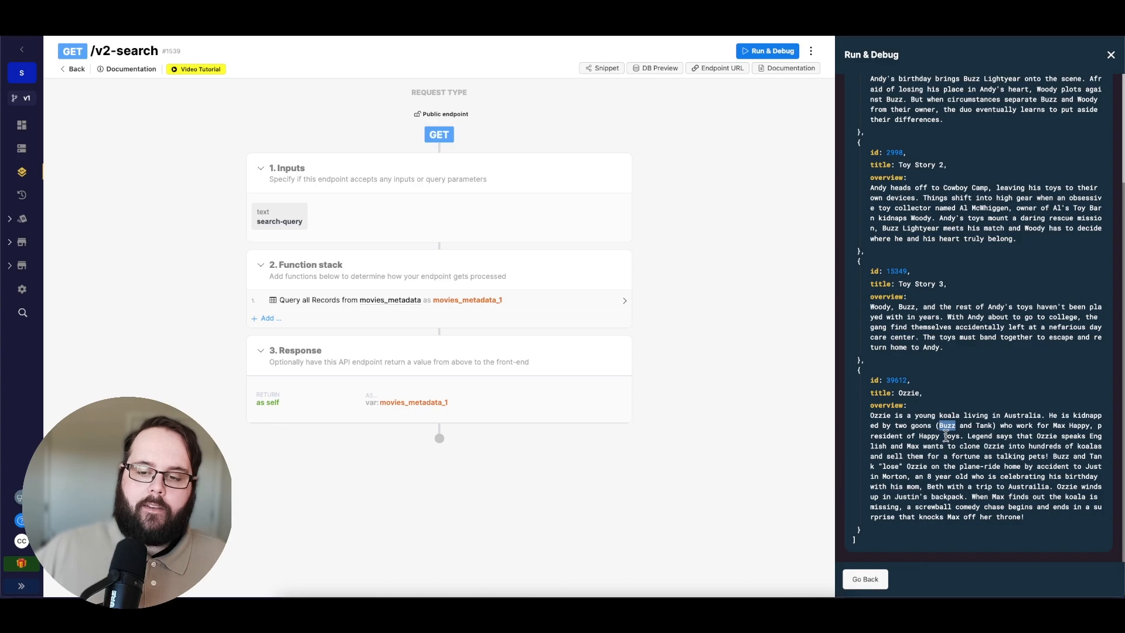
{"action": "double_click", "coordinate": [951, 436]}
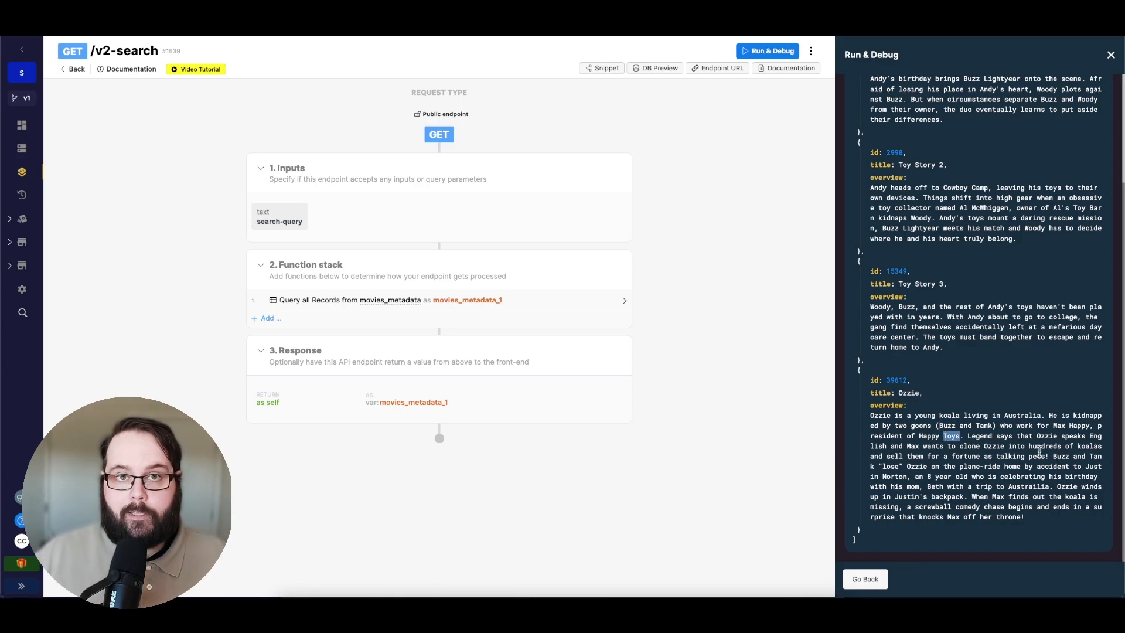
Step: Open the movies_metadata table's indexes and inspect the $searchindex search index with its title and overview priorities
{"action": "left_click", "coordinate": [1015, 454]}
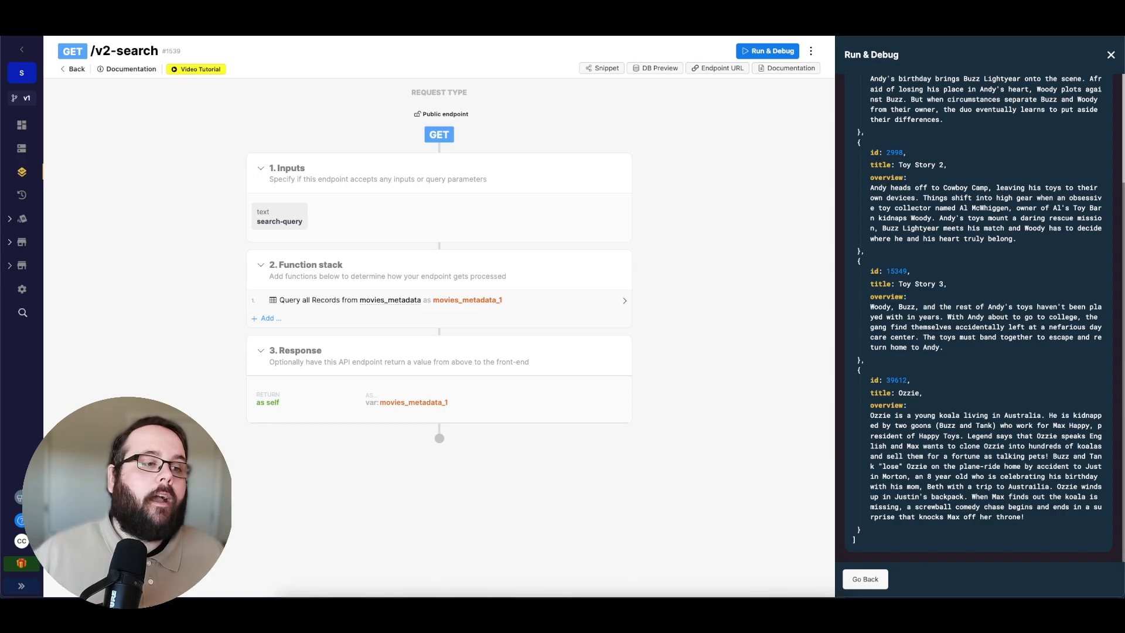
{"action": "left_click", "coordinate": [26, 160]}
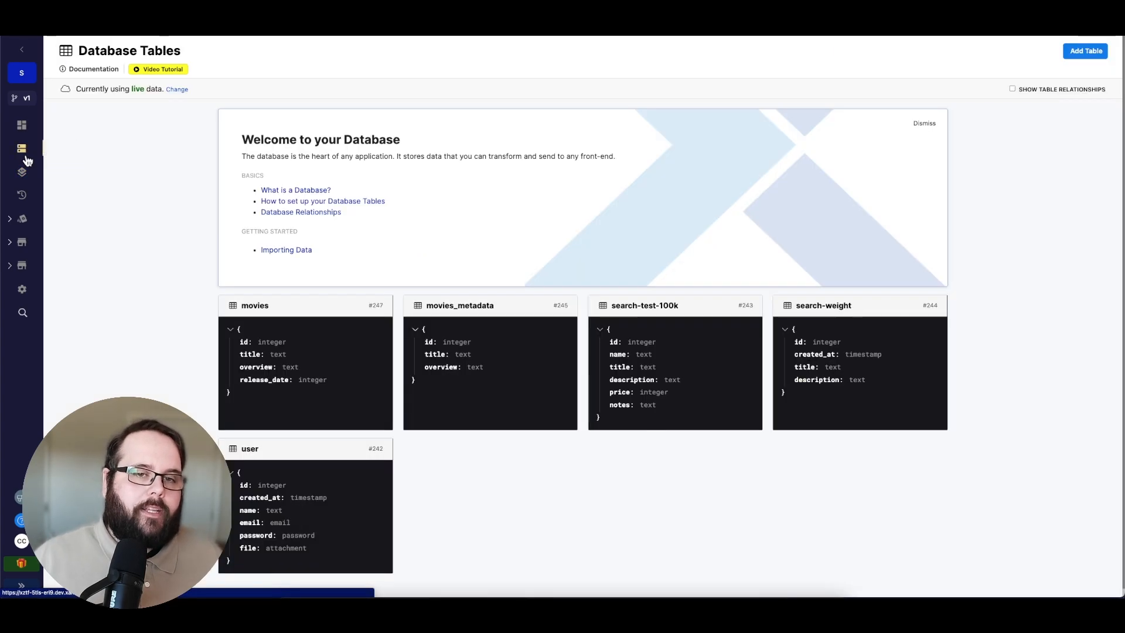
{"action": "left_click", "coordinate": [475, 378]}
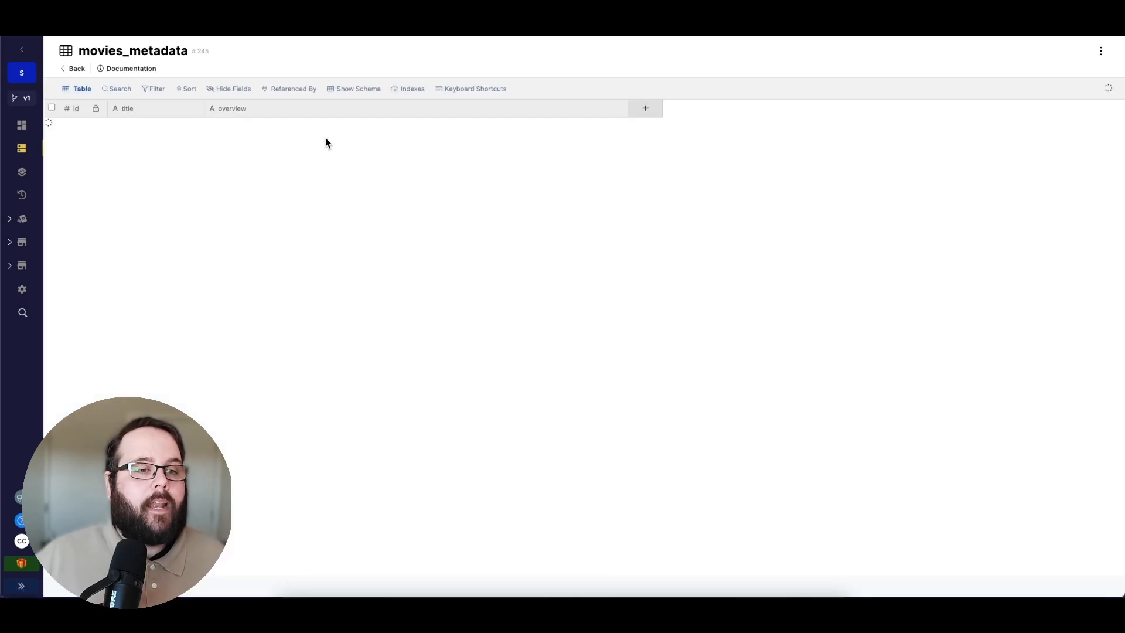
{"action": "left_click", "coordinate": [396, 91]}
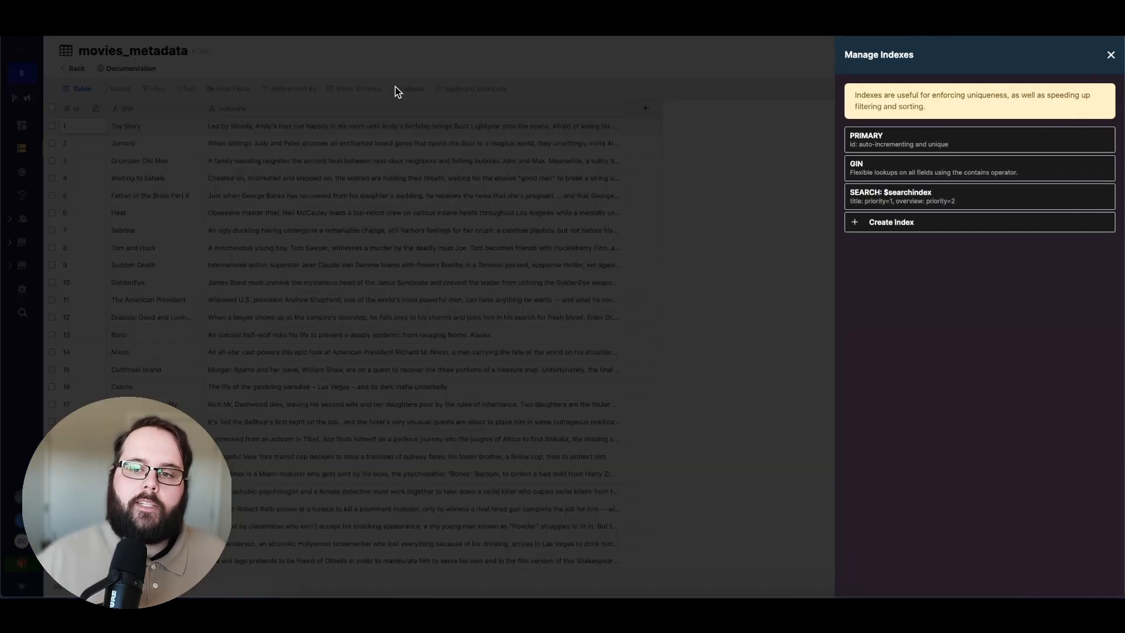
{"action": "left_click", "coordinate": [975, 195]}
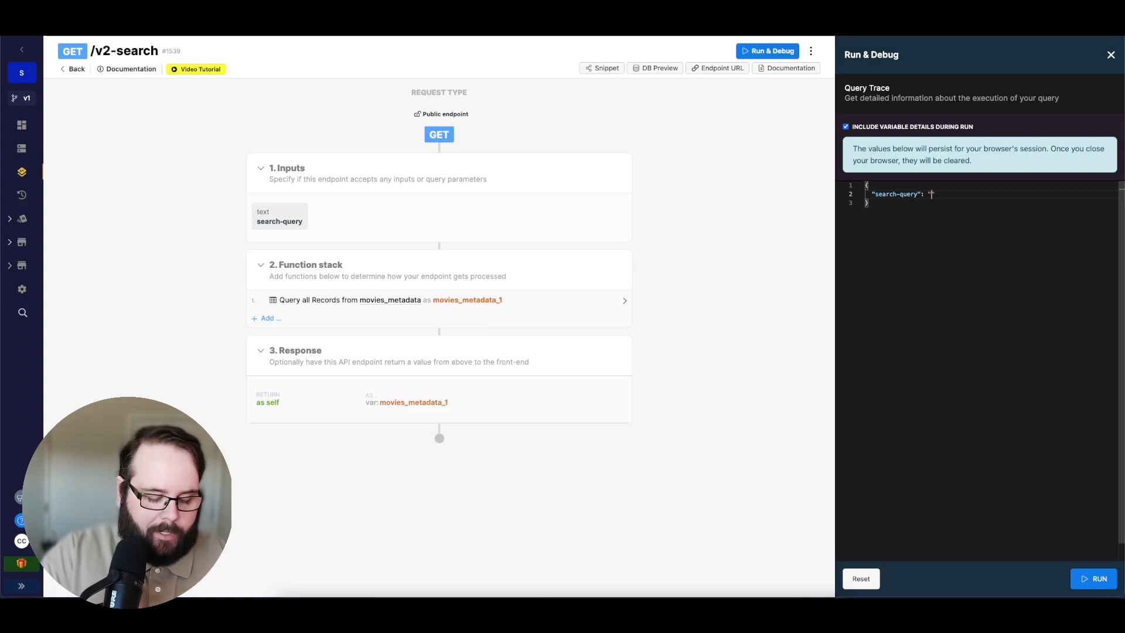
Step: Set the v2-search endpoint's search-query to "Toy Story:2" and run it
{"action": "type", "text": "oy "}
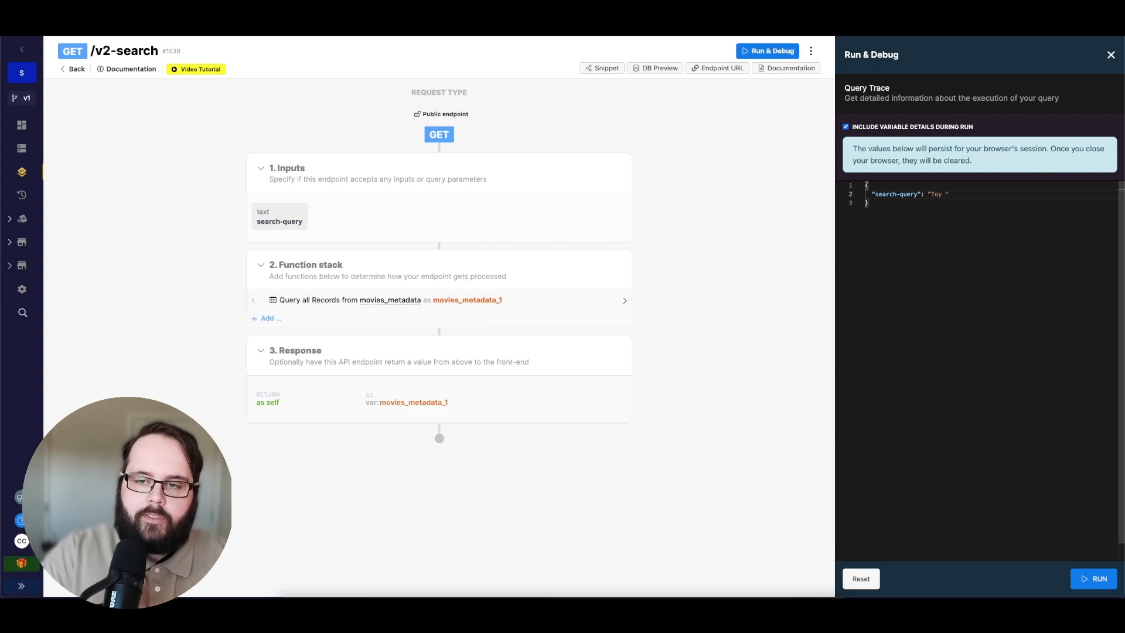
{"action": "type", "text": "Story"}
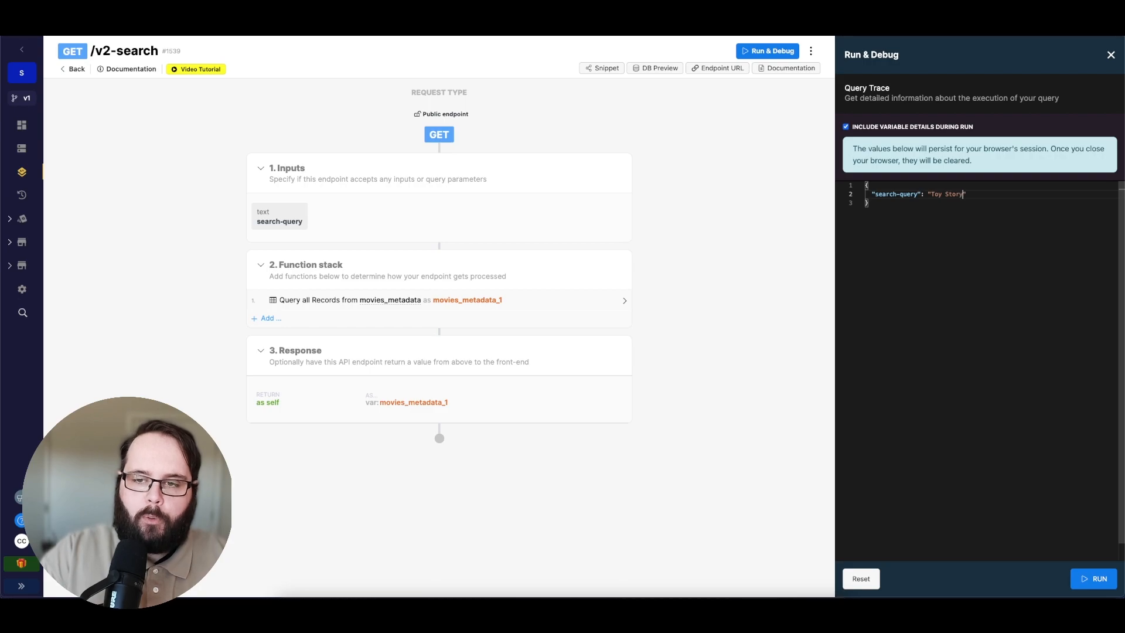
{"action": "type", "text": ":2"}
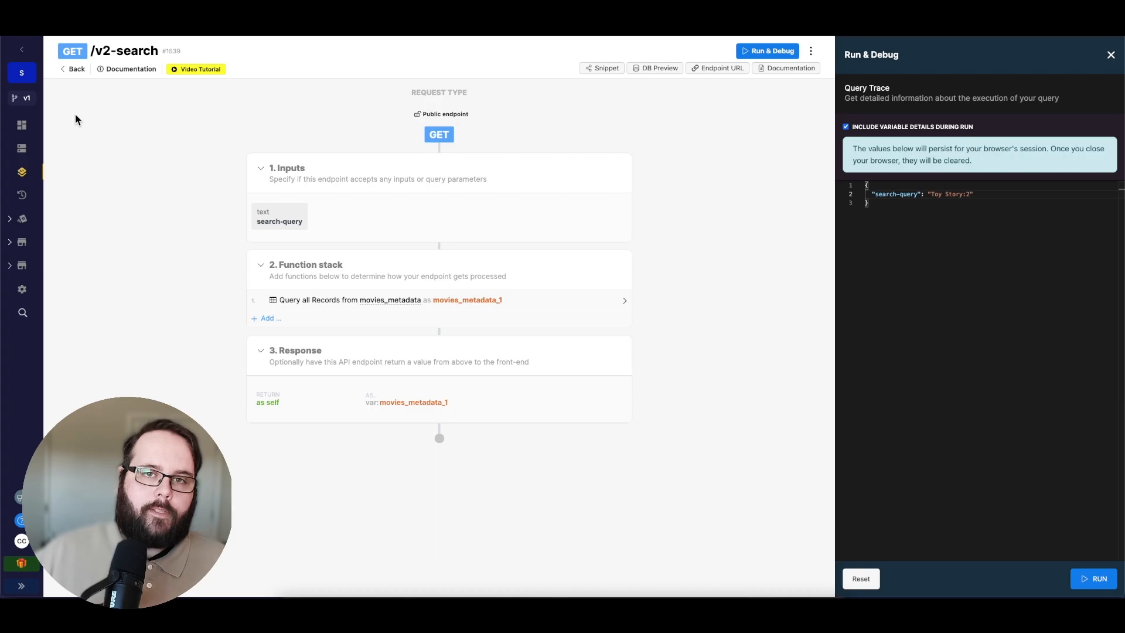
{"action": "left_click", "coordinate": [1101, 580]}
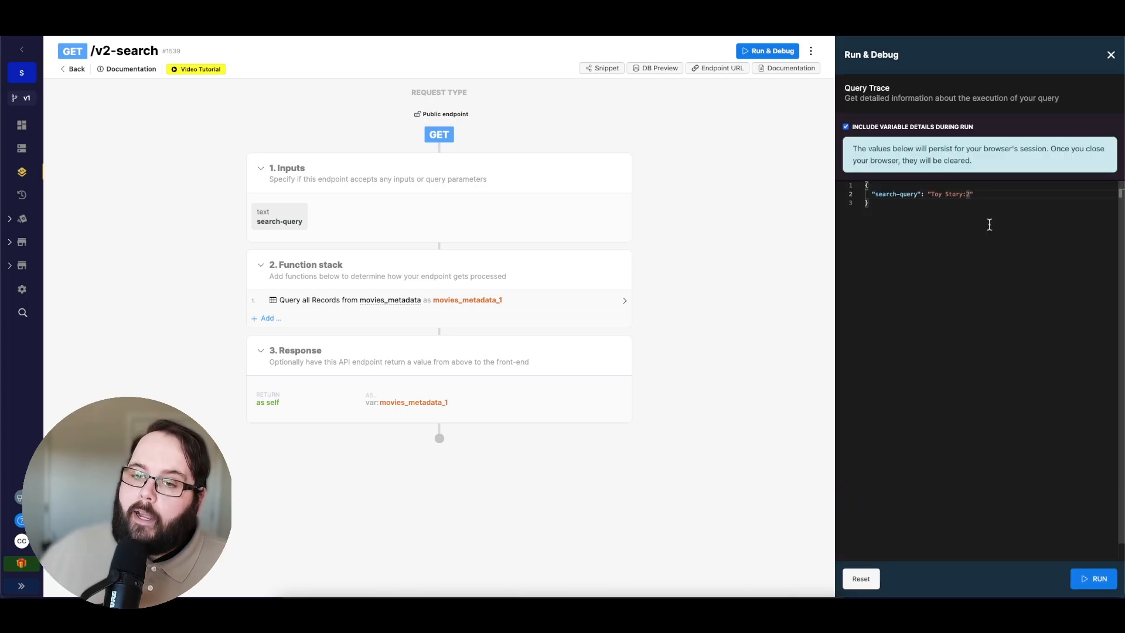
Step: Shorten the second search word and add a wildcard so search-query reads "Toy Sto:*2", and run the endpoint again
{"action": "key", "text": "Left"}
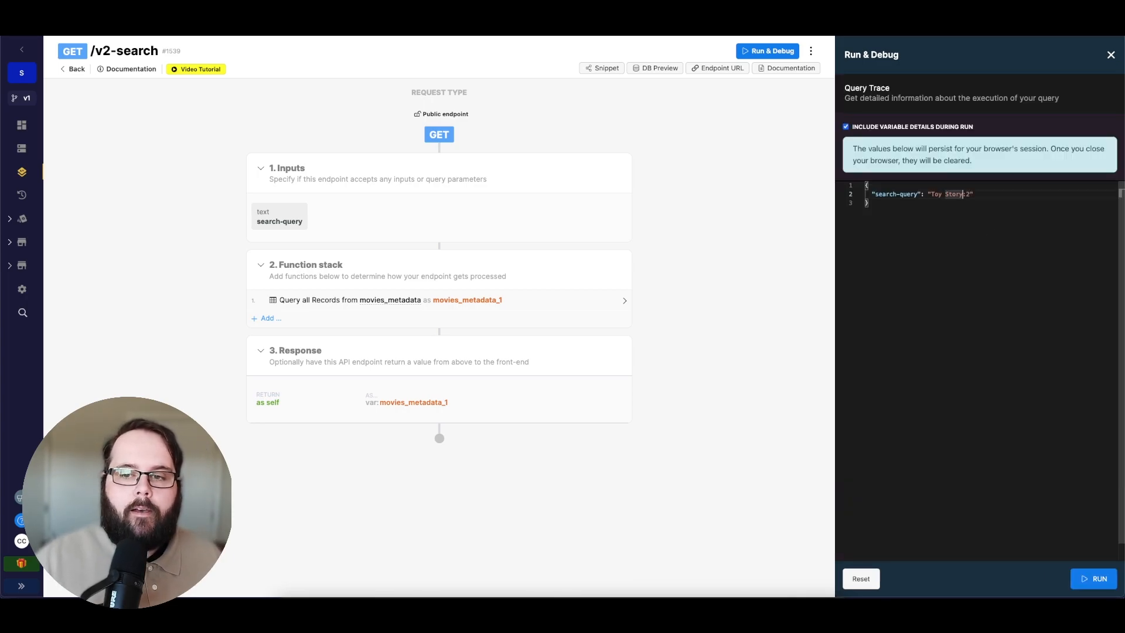
{"action": "key", "text": "BackSpace"}
{"action": "key", "text": "BackSpace"}
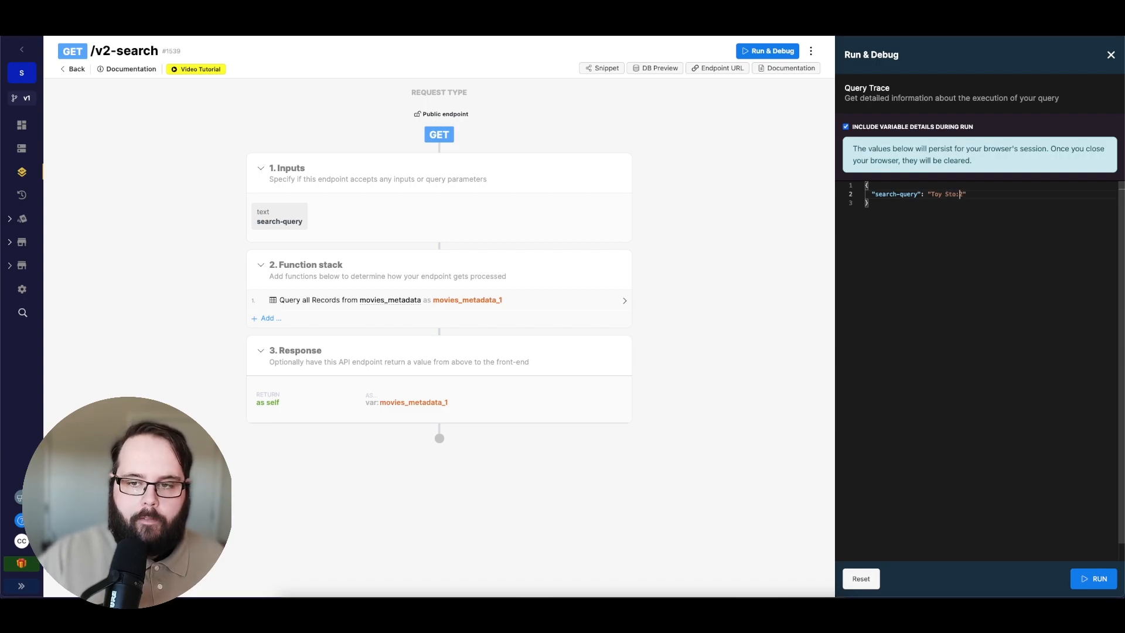
{"action": "type", "text": "*"}
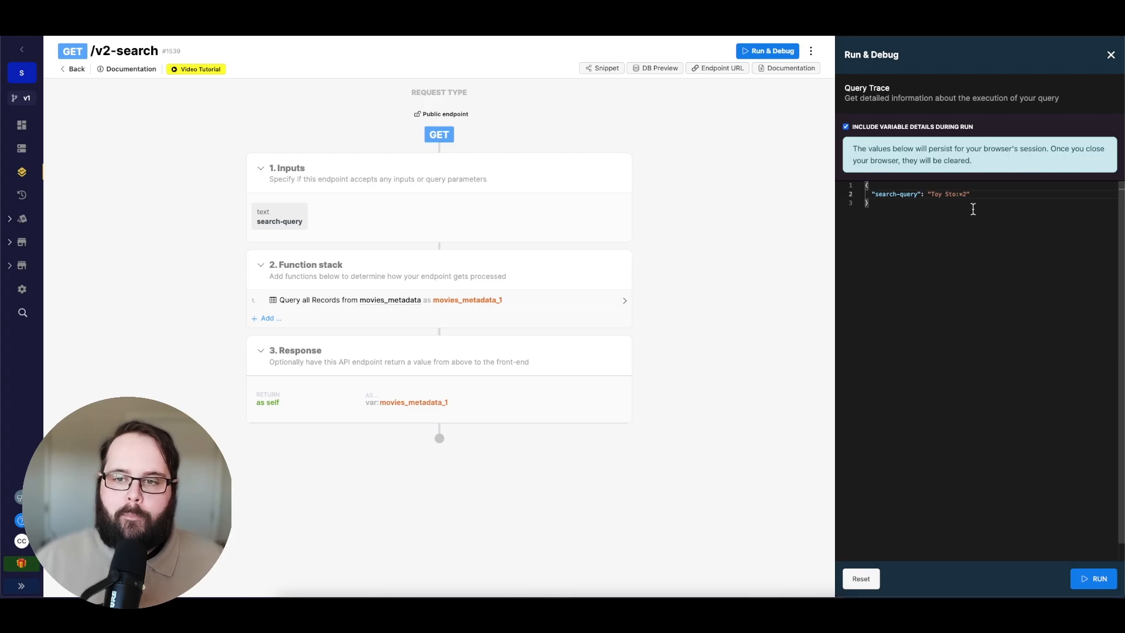
{"action": "left_click", "coordinate": [1100, 579]}
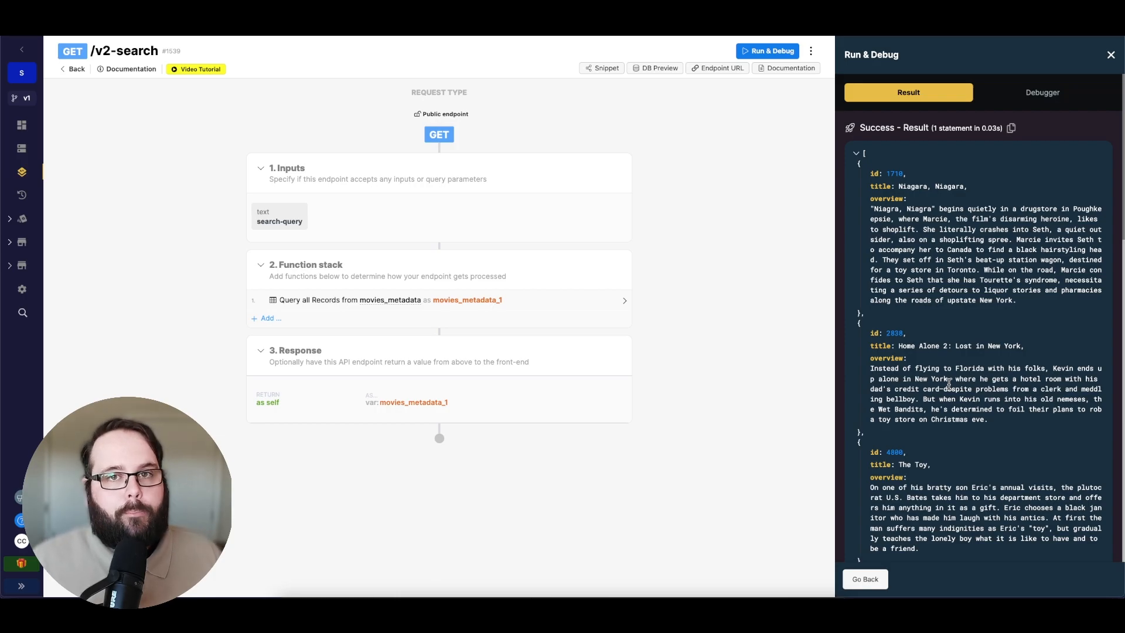